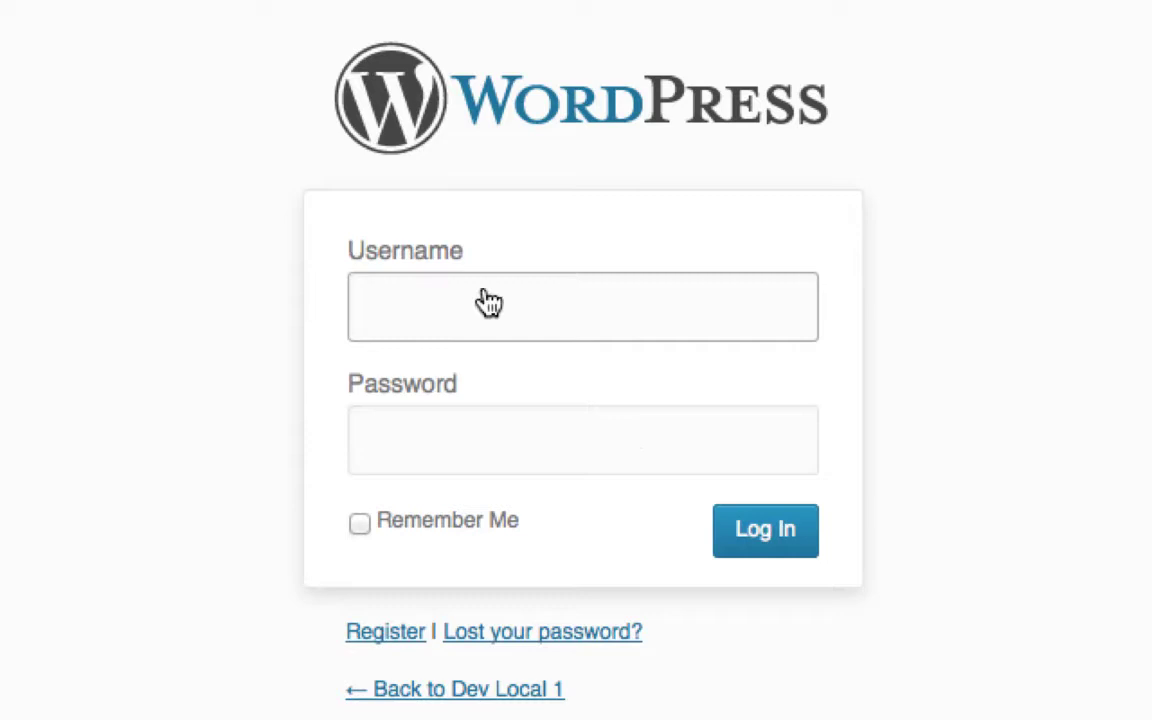
Step: Load the /wp-admin address, which redirects to the login page
click(383, 5)
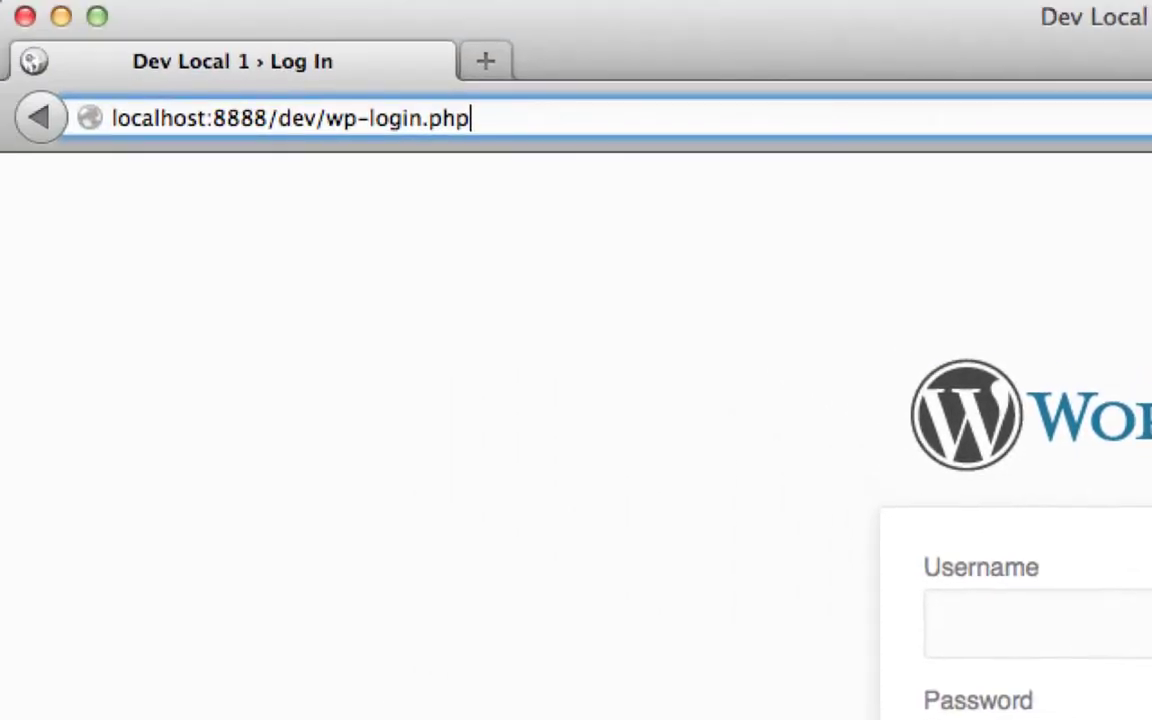
key(BackSpace)
key(BackSpace)
key(BackSpace)
key(BackSpace)
key(BackSpace)
key(BackSpace)
key(BackSpace)
key(BackSpace)
key(BackSpace)
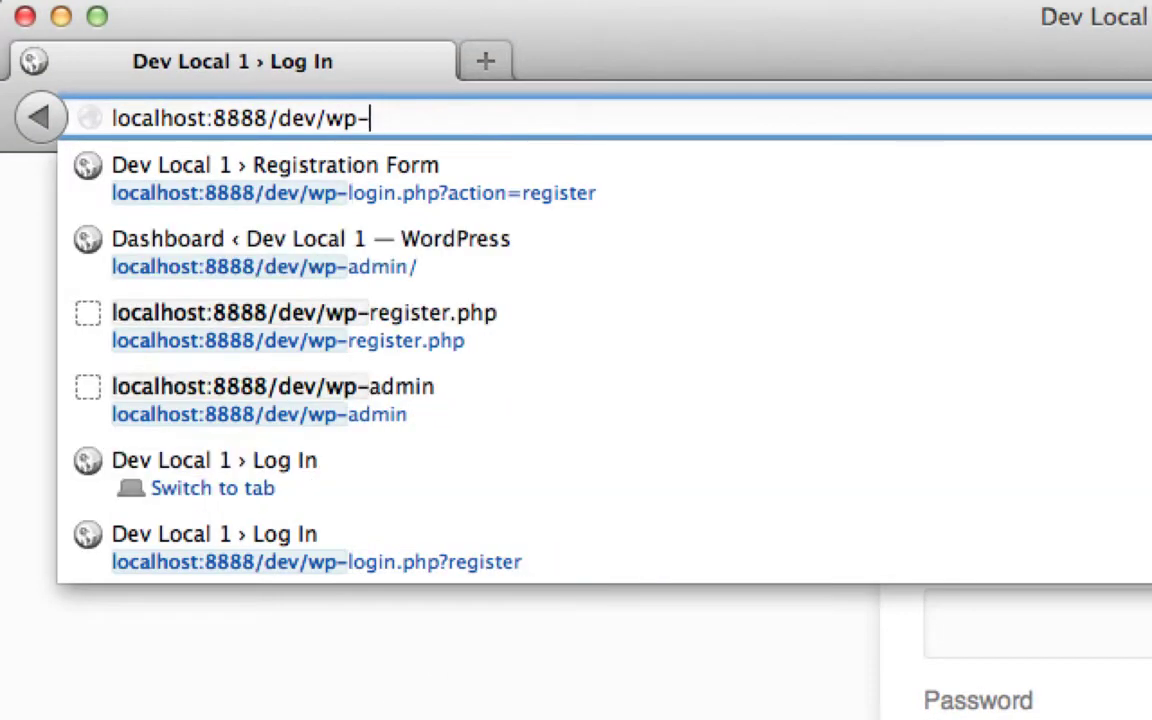
text(admin)
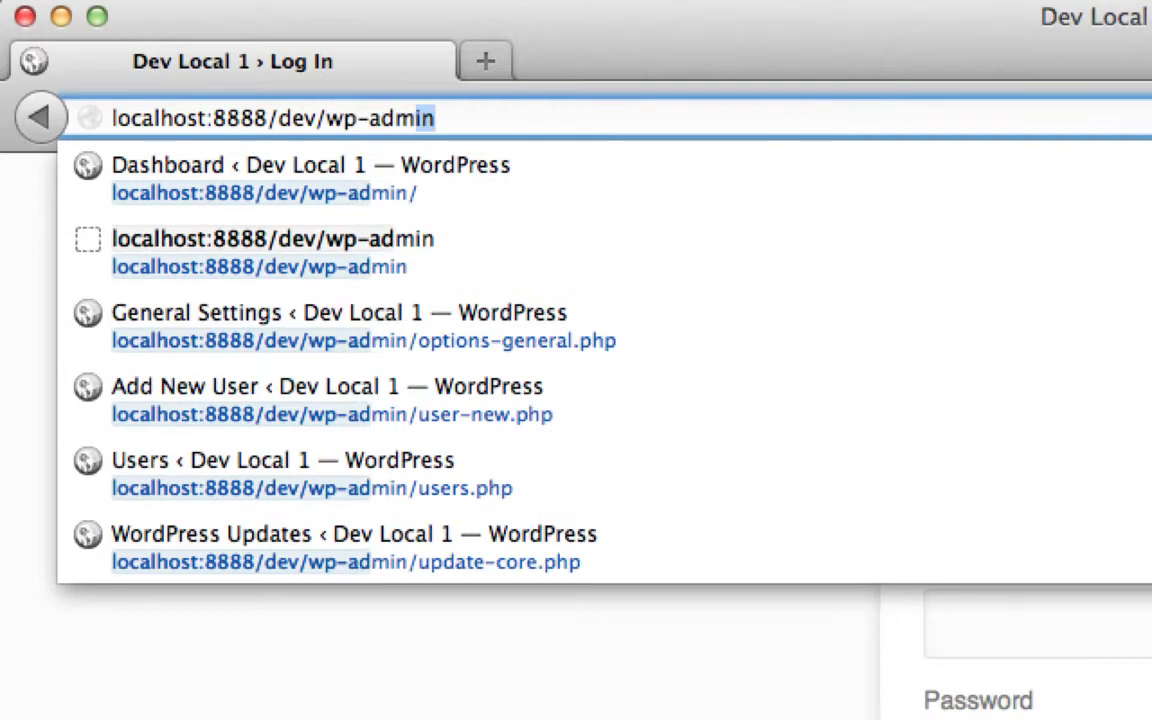
key(Return)
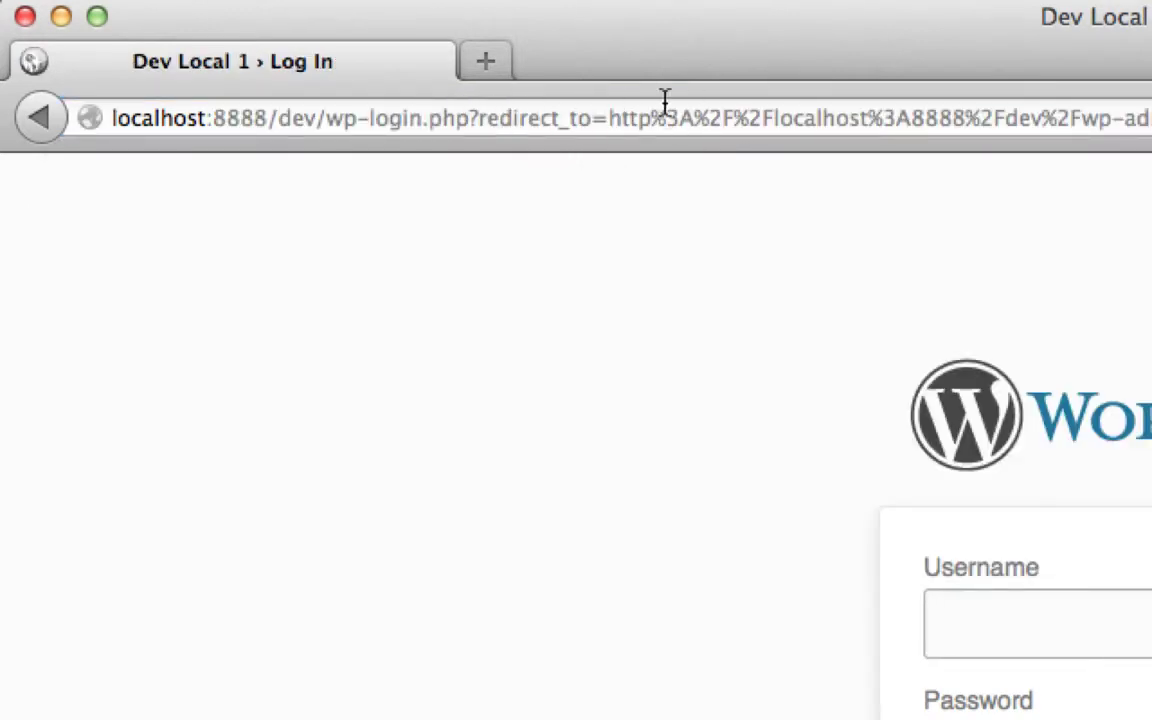
Step: Strip the redirect_to part from the address and reload the plain login page
click(862, 100)
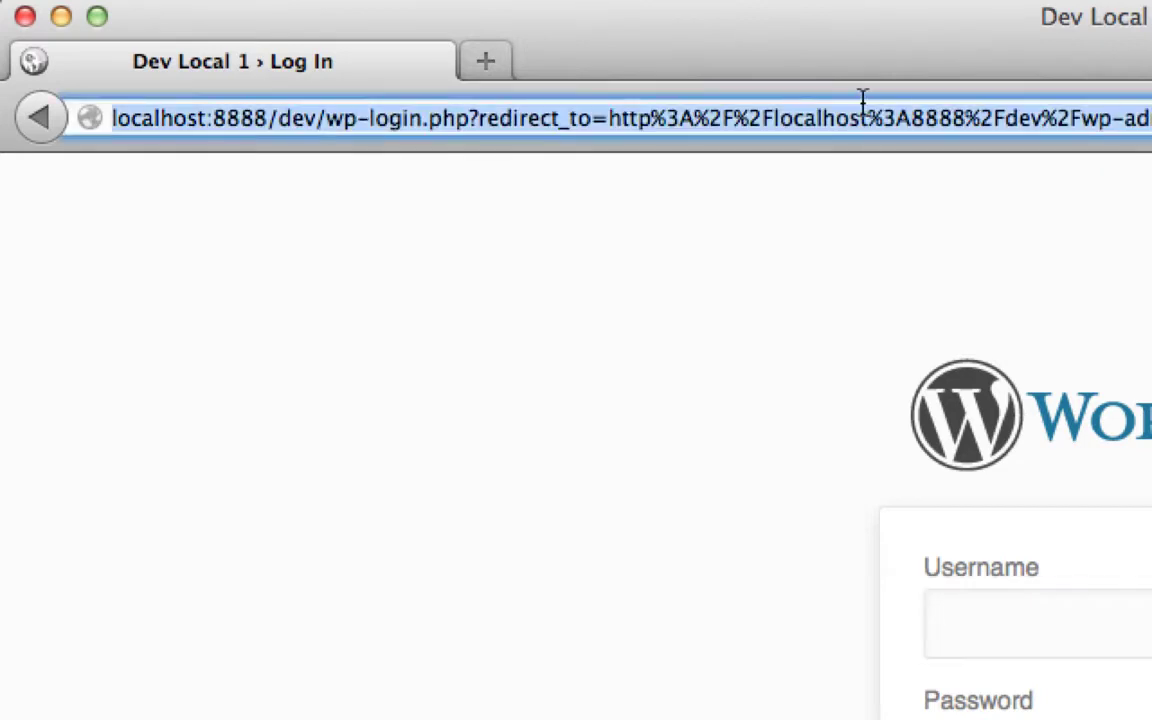
drag(862, 100, 478, 120)
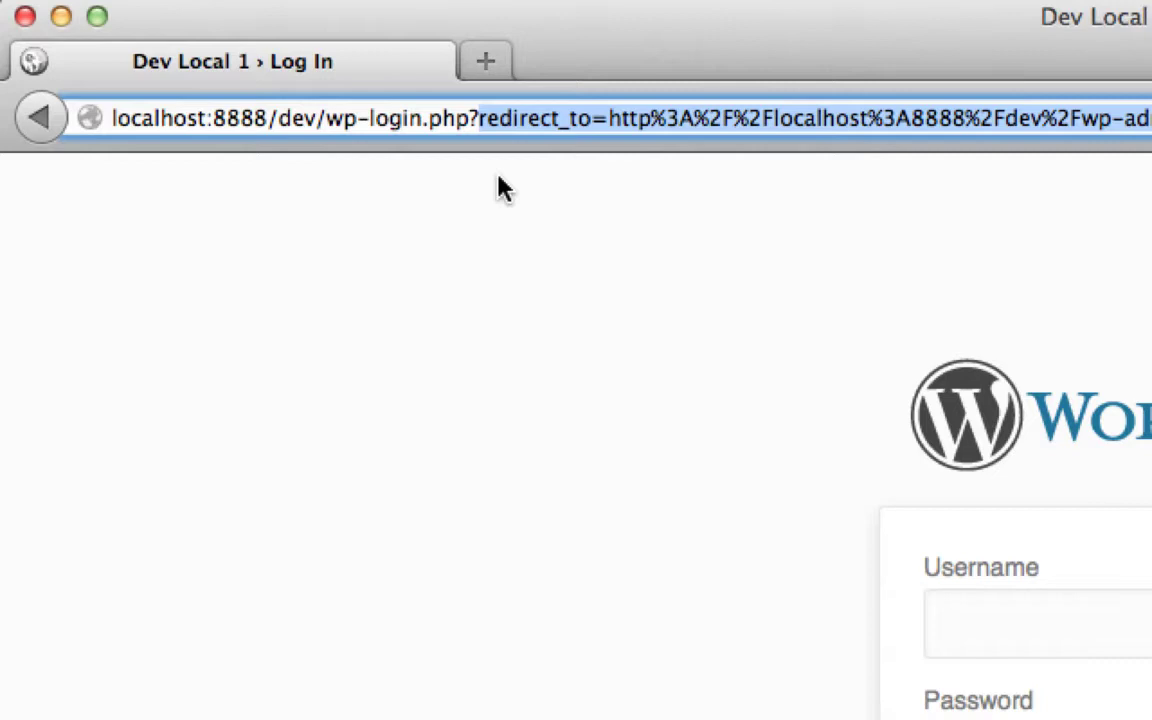
key(BackSpace)
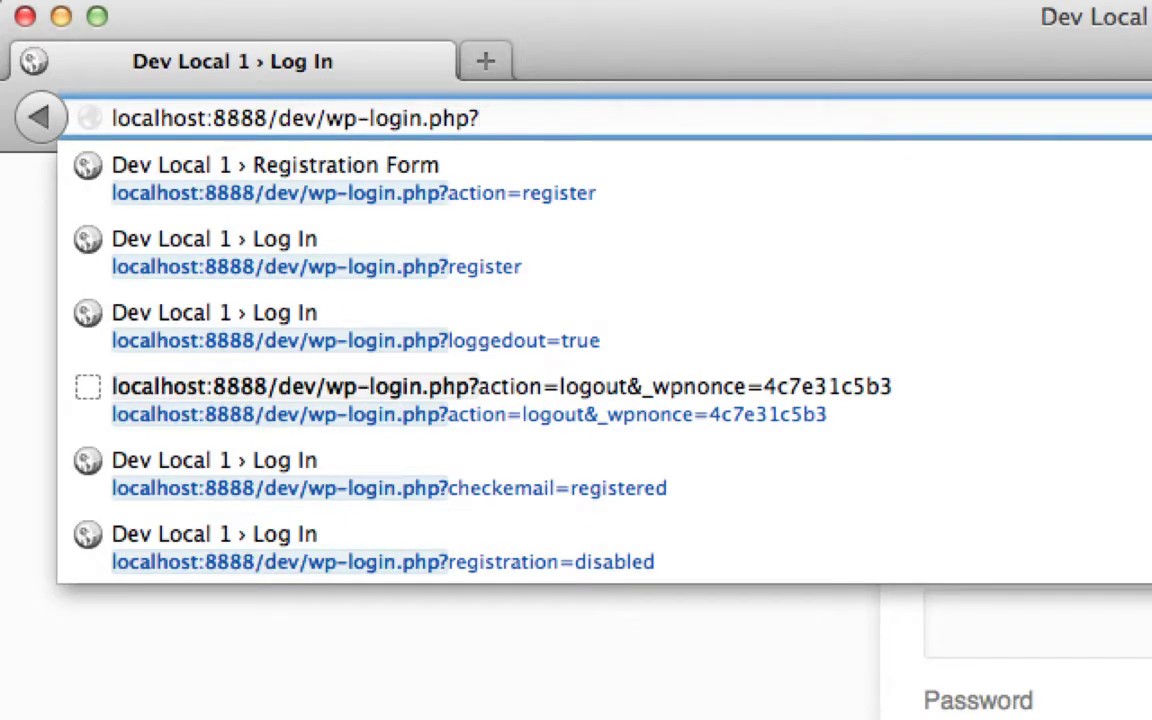
key(BackSpace)
key(Return)
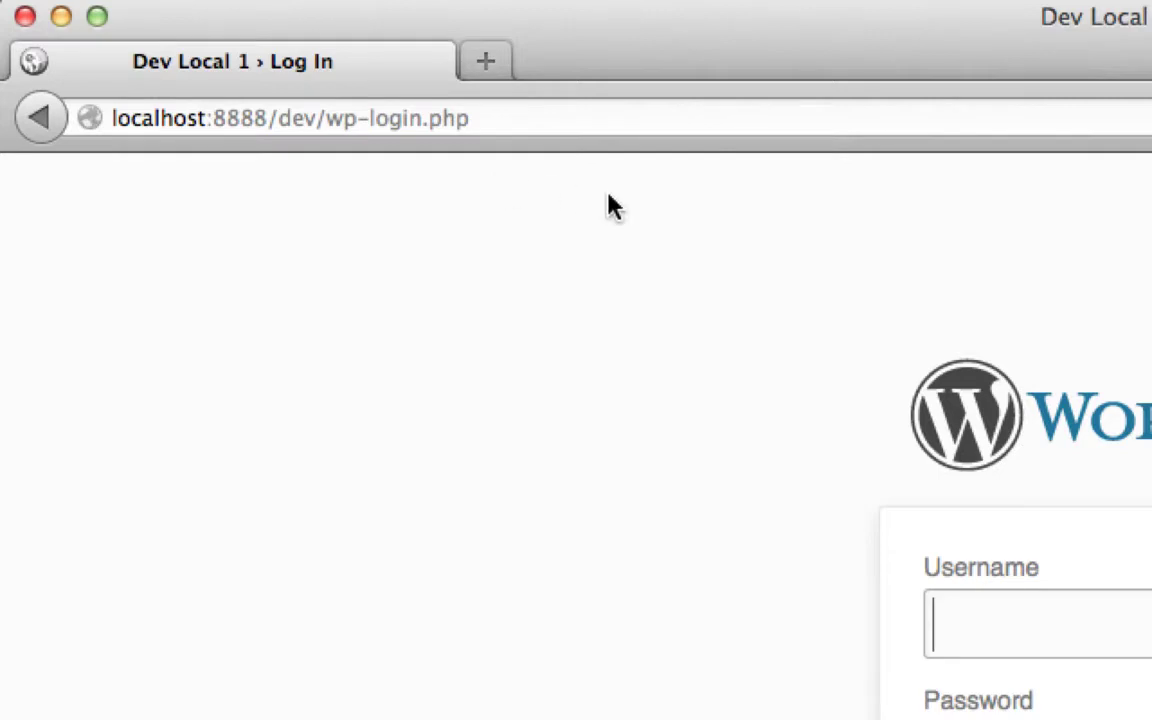
Step: Append ?action=register to the wp-login.php address
click(526, 116)
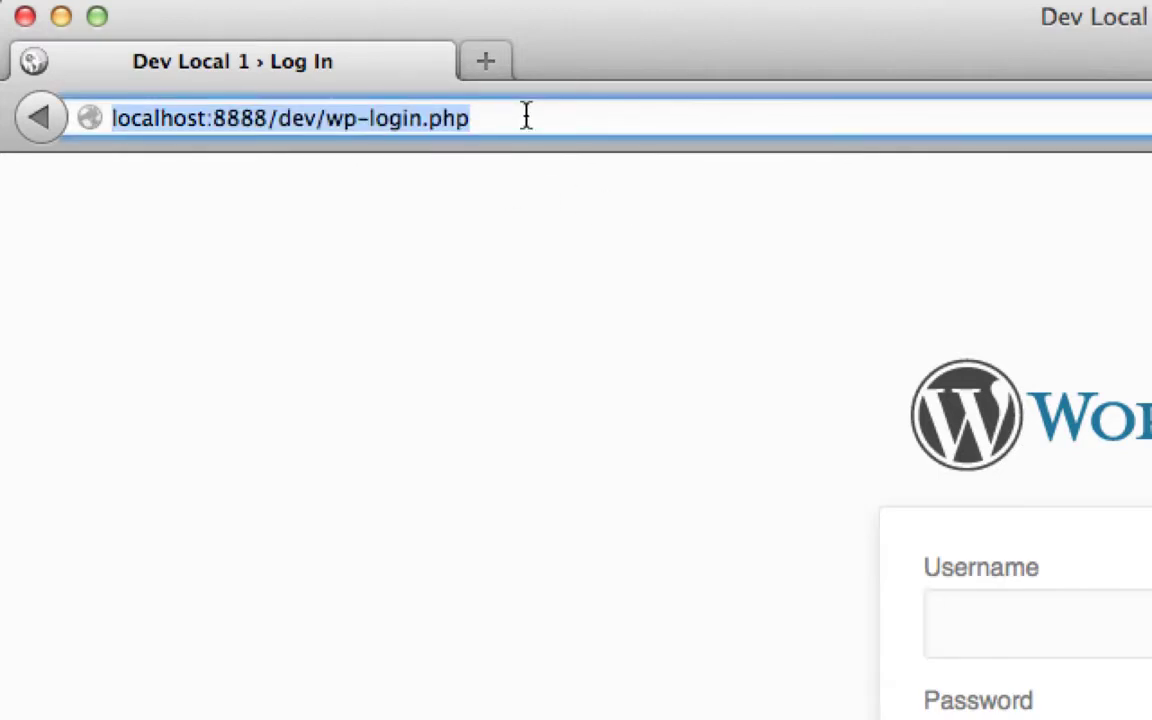
key(Right)
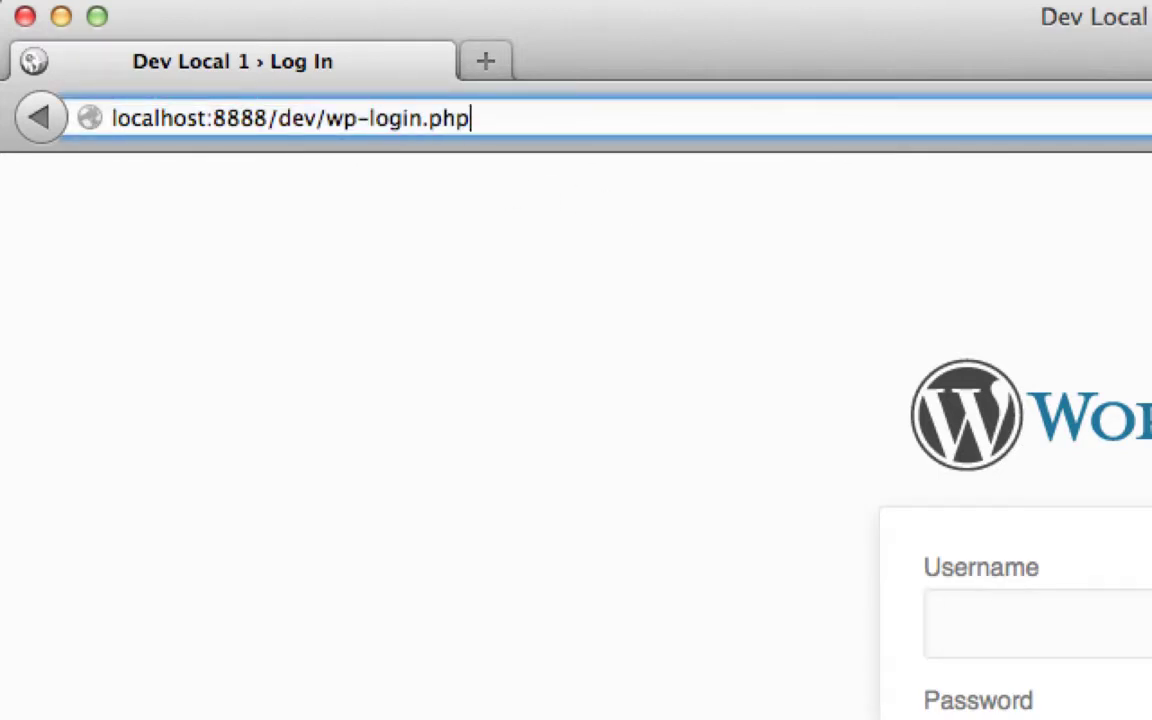
text(?action=register)
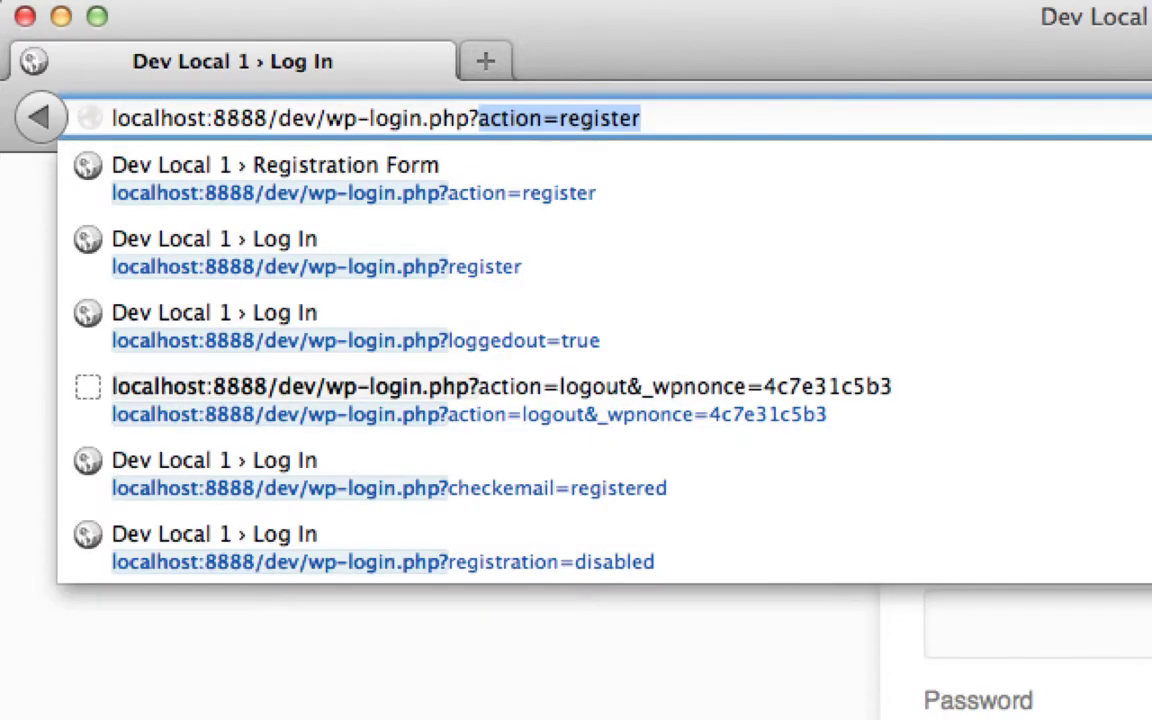
key(Right)
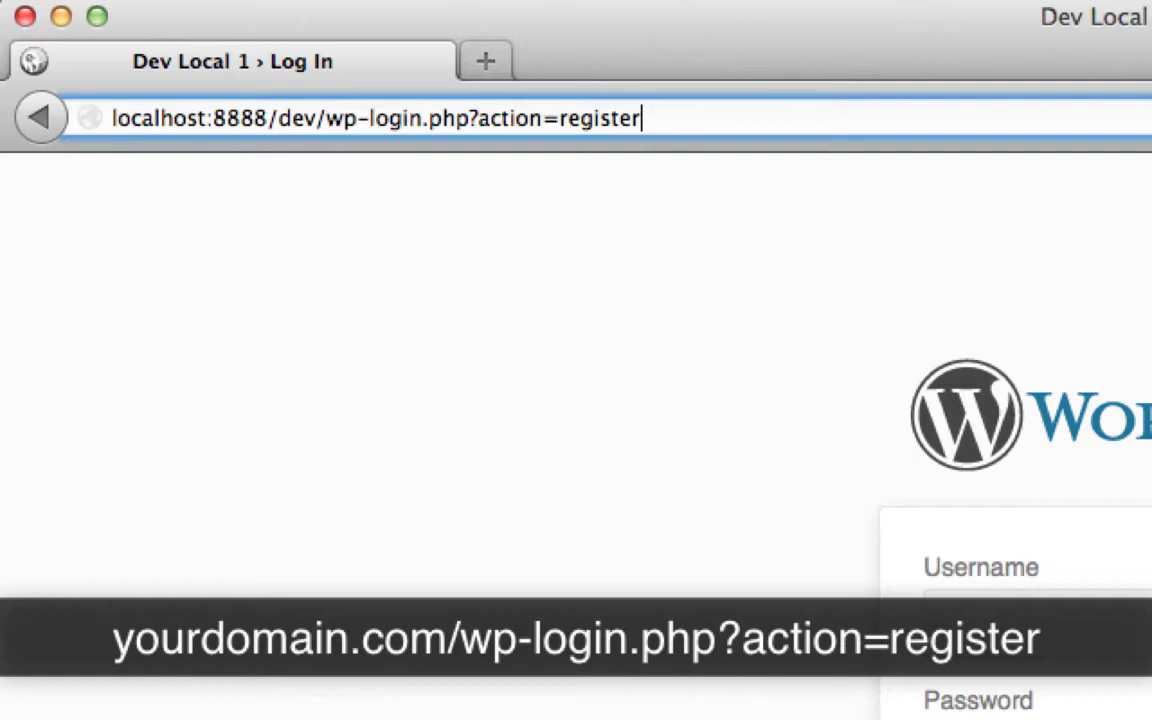
Step: Load the registration page and submit username 'spamuser' with a throwaway e-mail address
key(Return)
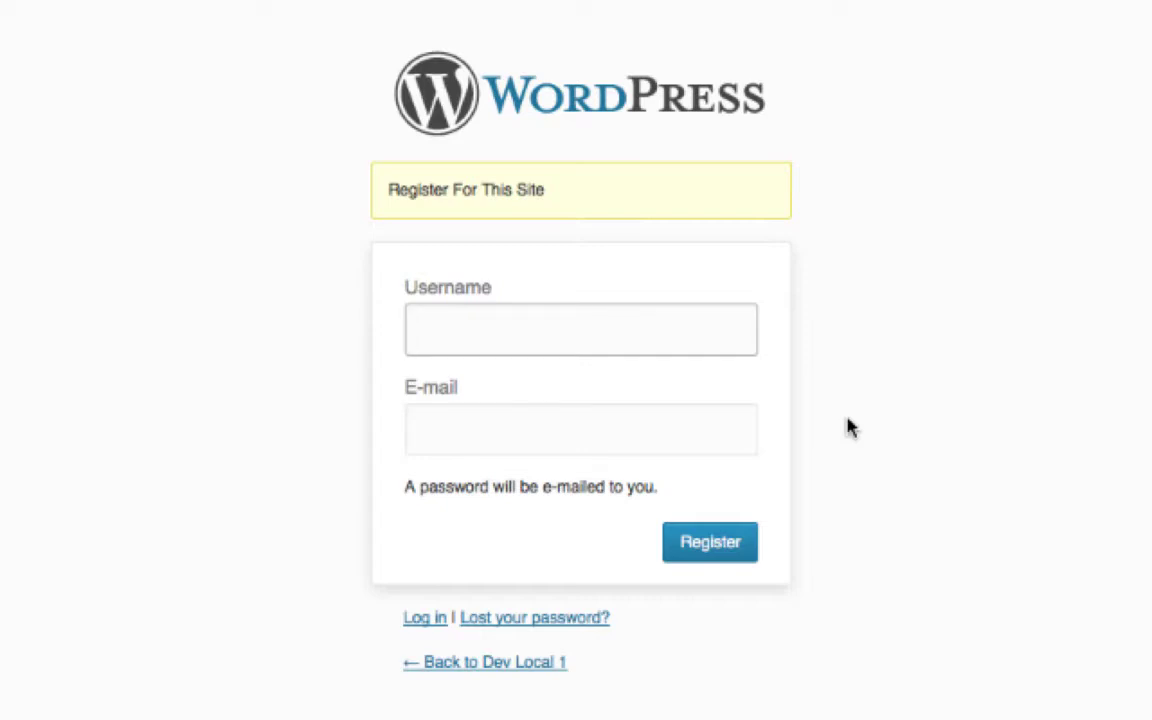
text(spamuser)
key(Tab)
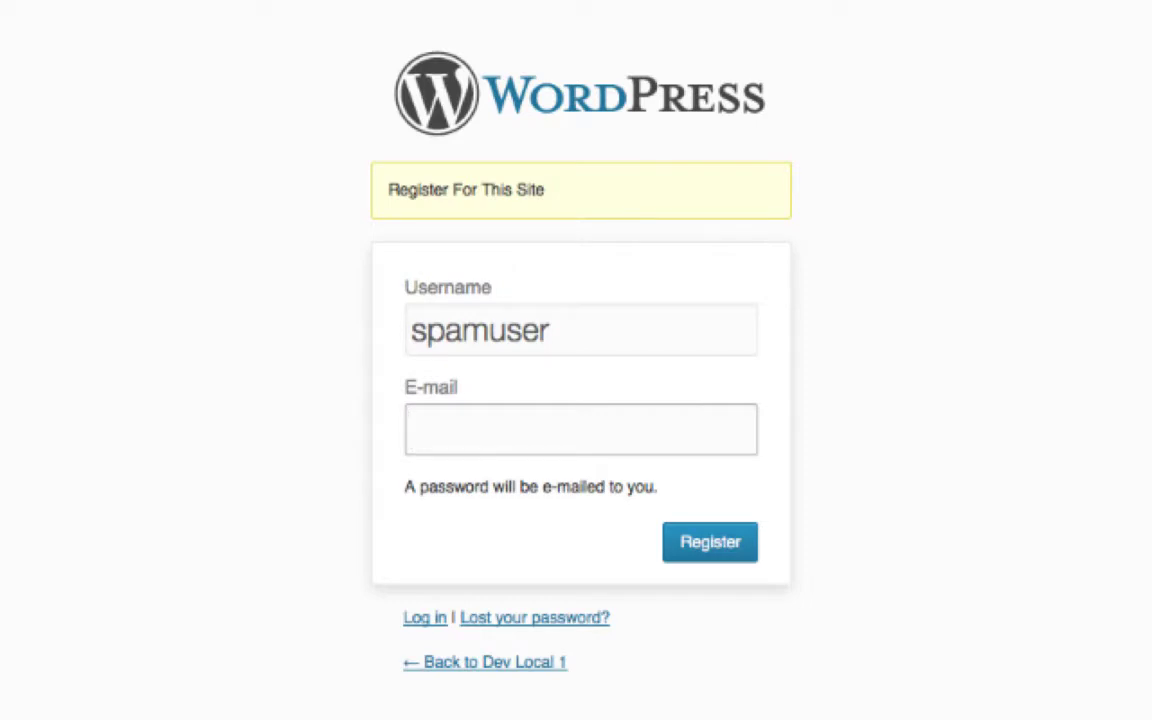
text(dfkjdhkfjhk@dkjdslk.com)
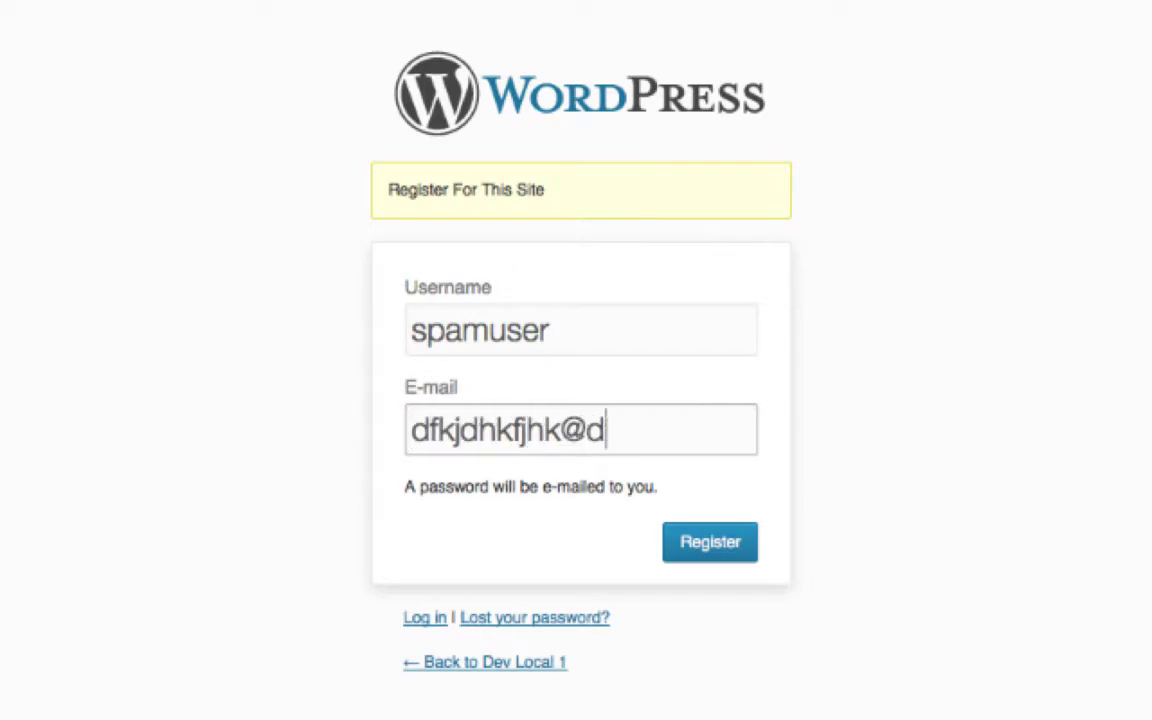
click(743, 558)
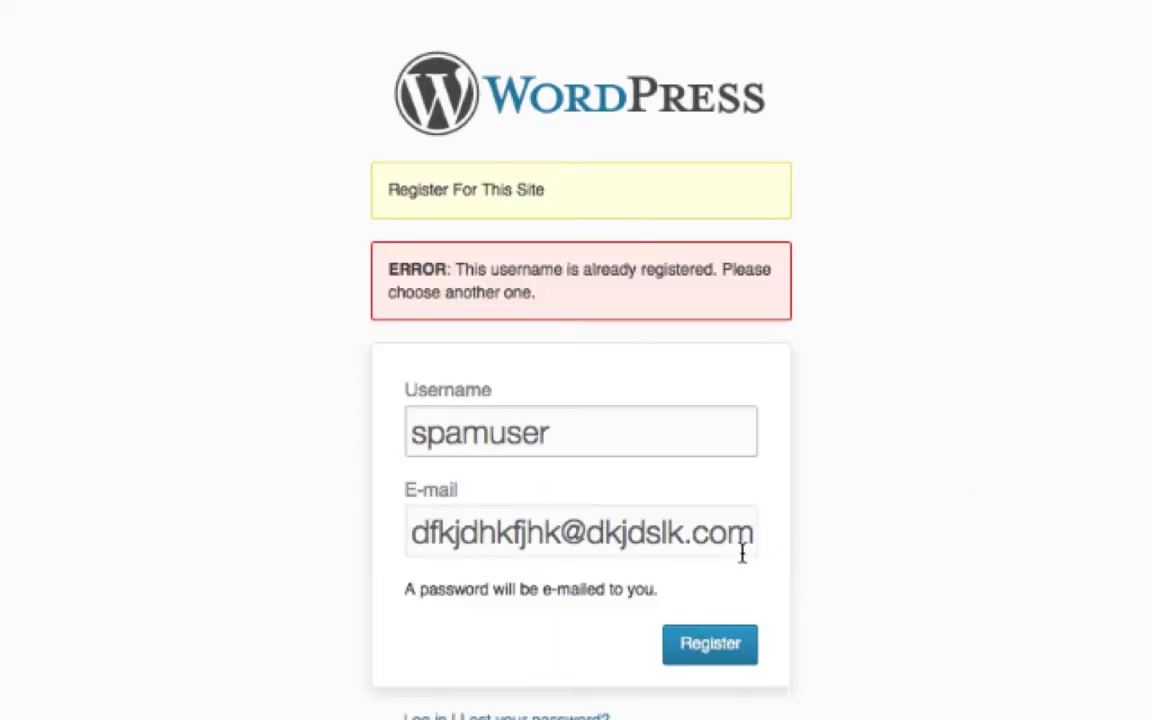
Step: Change the username to 'spamuser2' and register again
click(594, 432)
text(2)
click(743, 655)
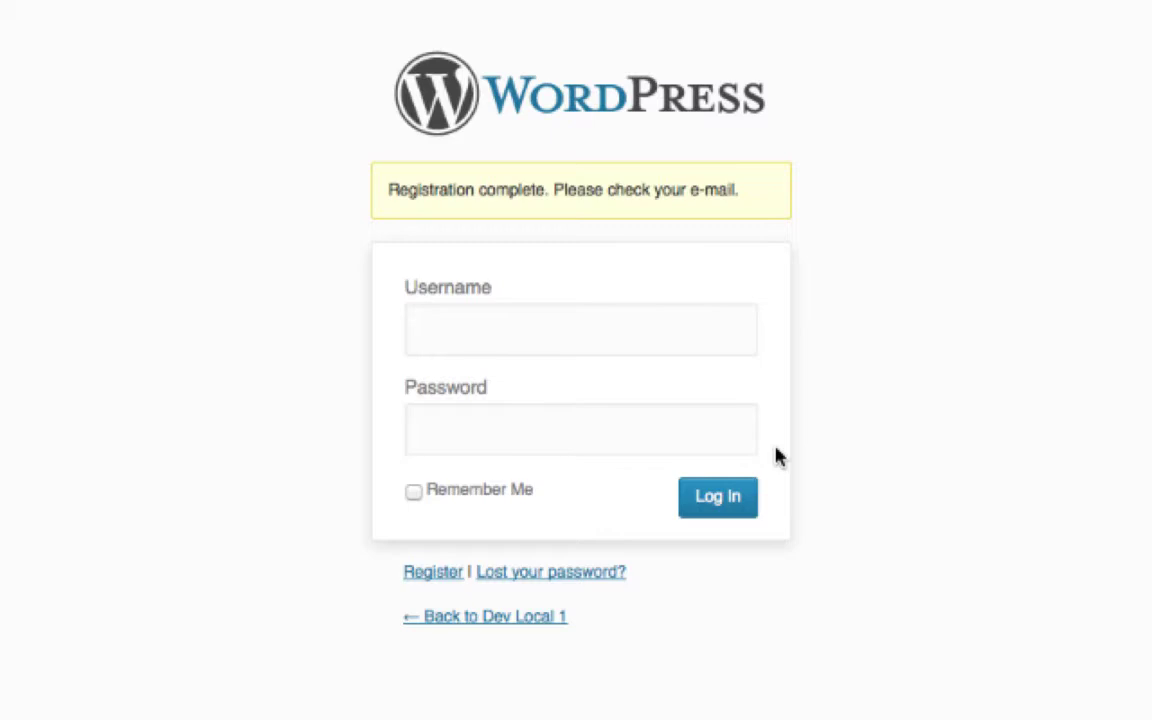
Step: Log in with the administrator username and password, then go to Users > All Users
click(587, 318)
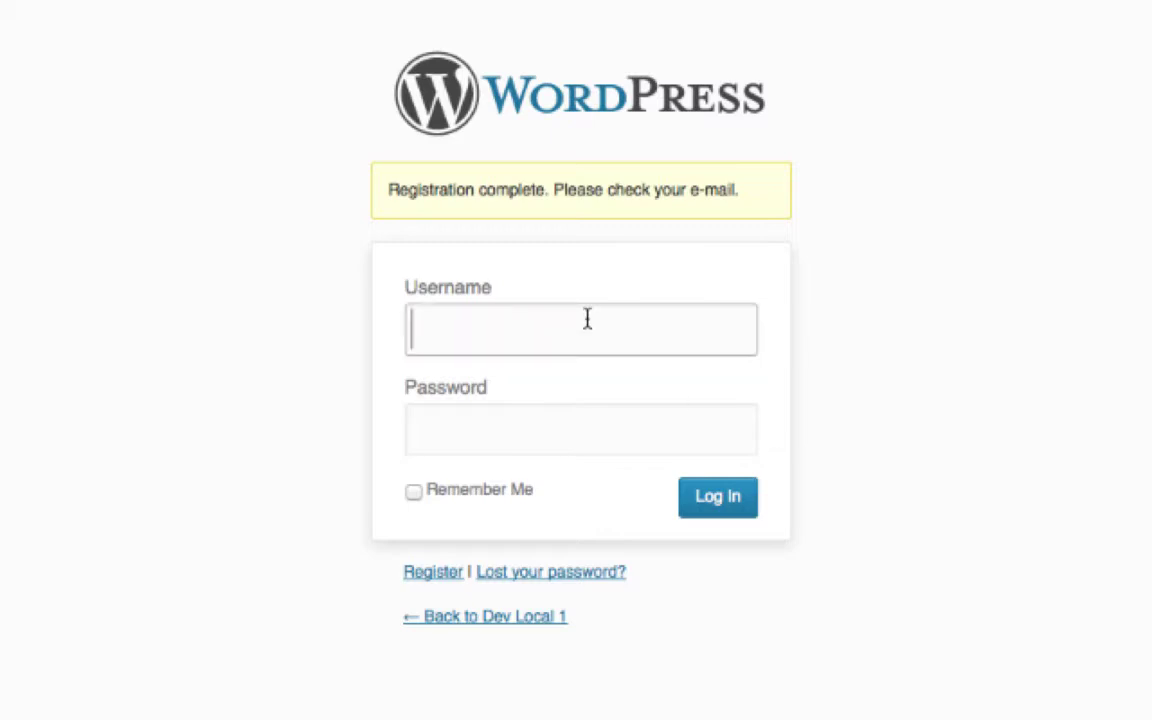
text(versluis)
key(Tab)
text(password)
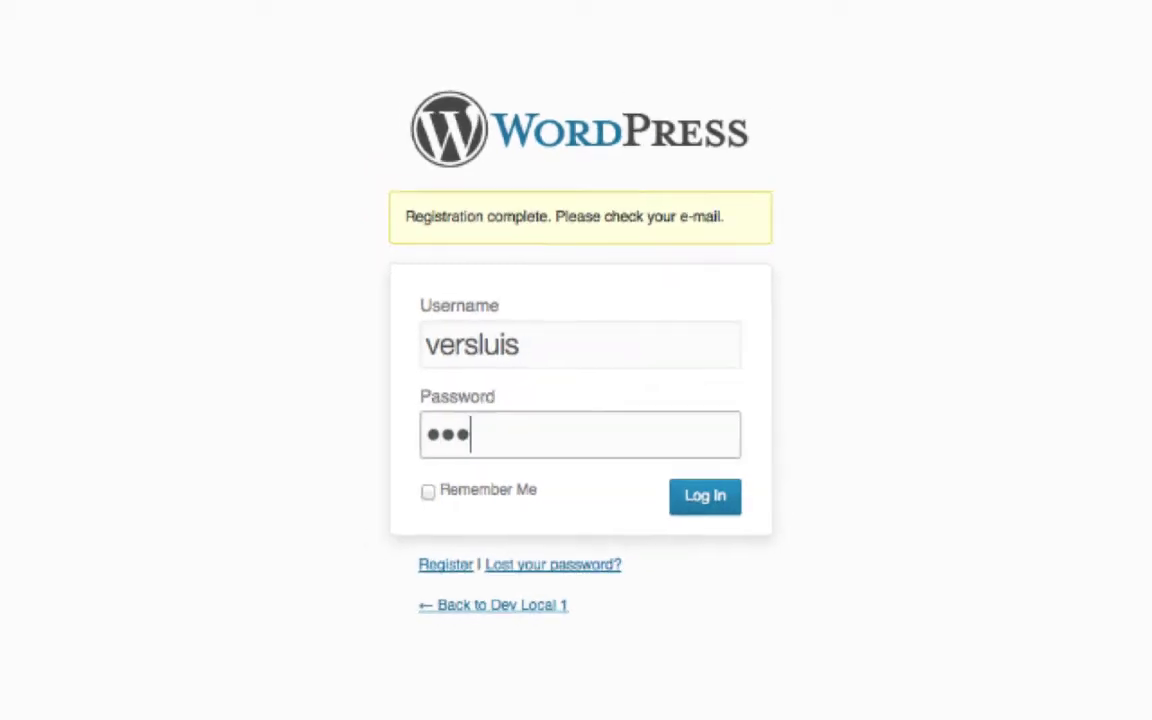
key(Return)
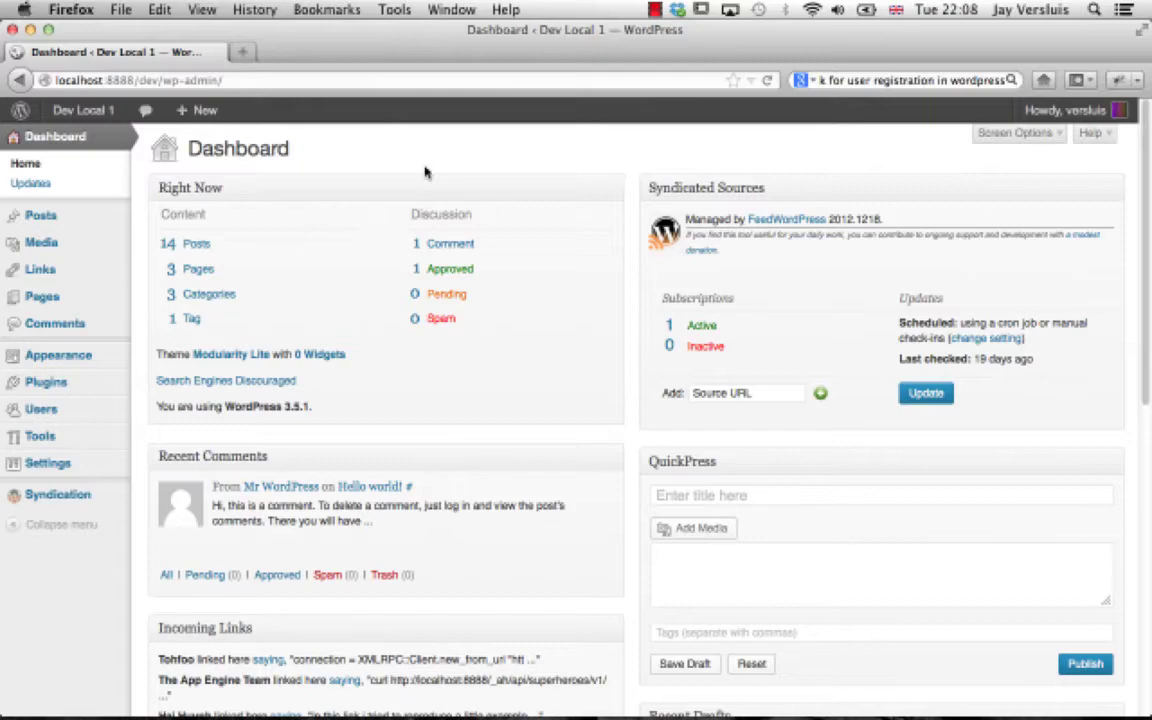
mouse_move(94, 410)
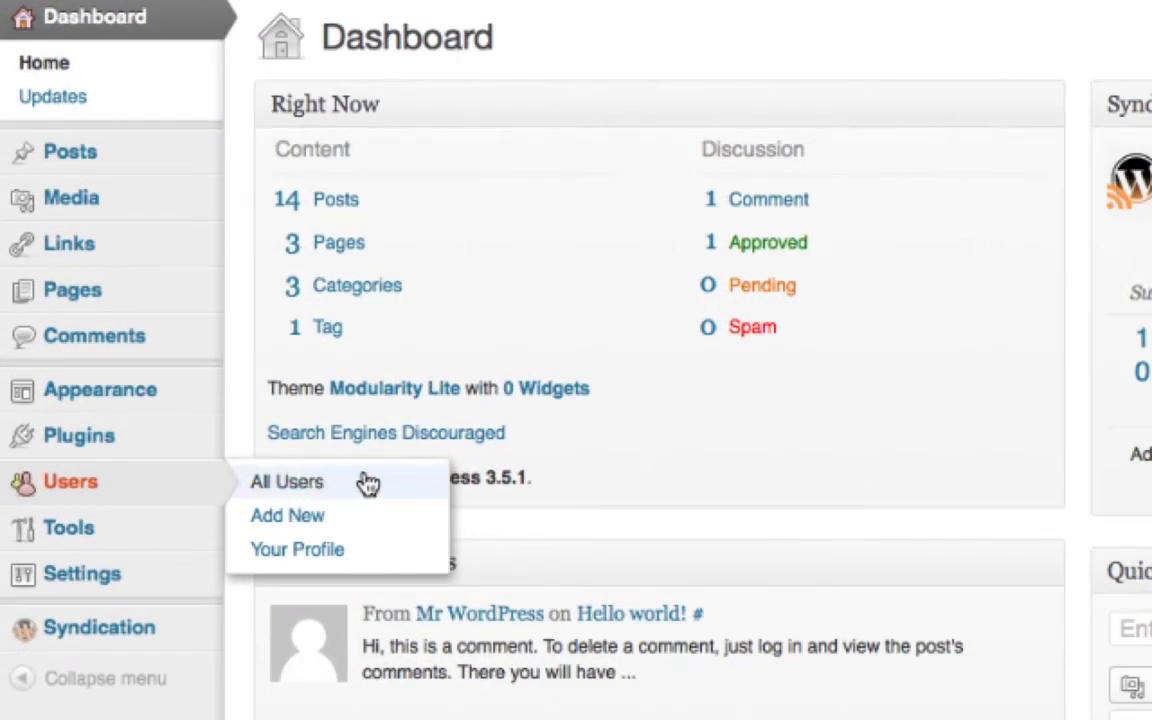
click(369, 484)
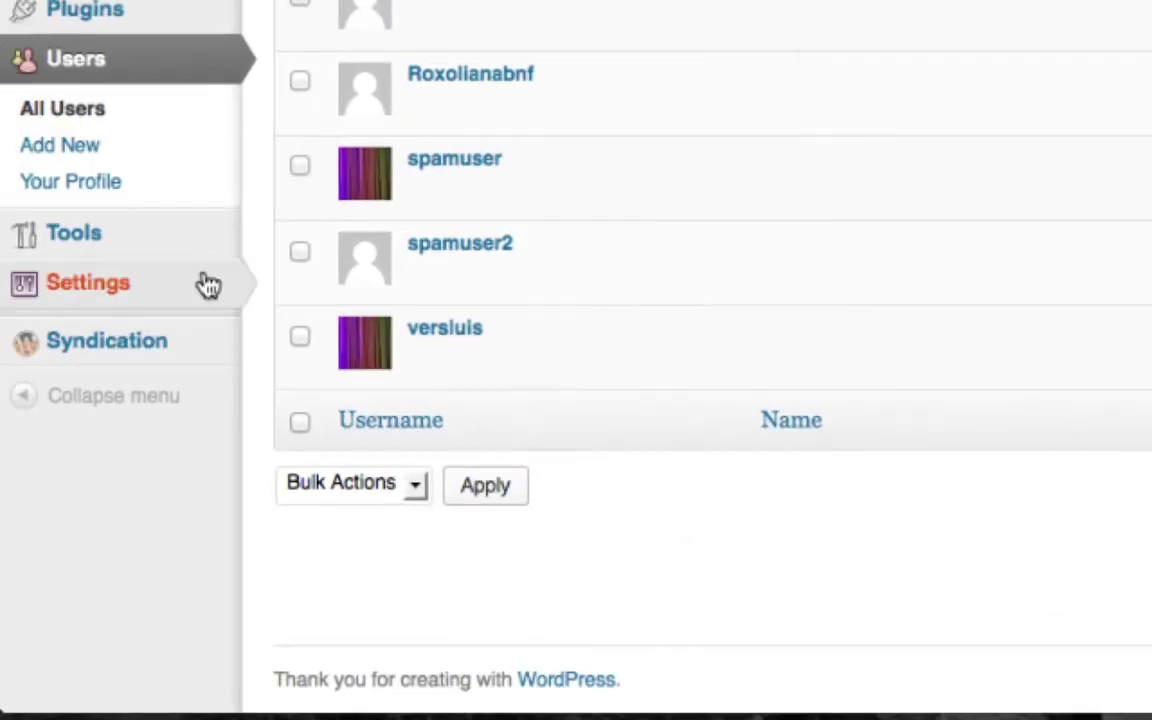
Step: In Settings > General, choose Administrator as the New User Default Role
mouse_move(203, 285)
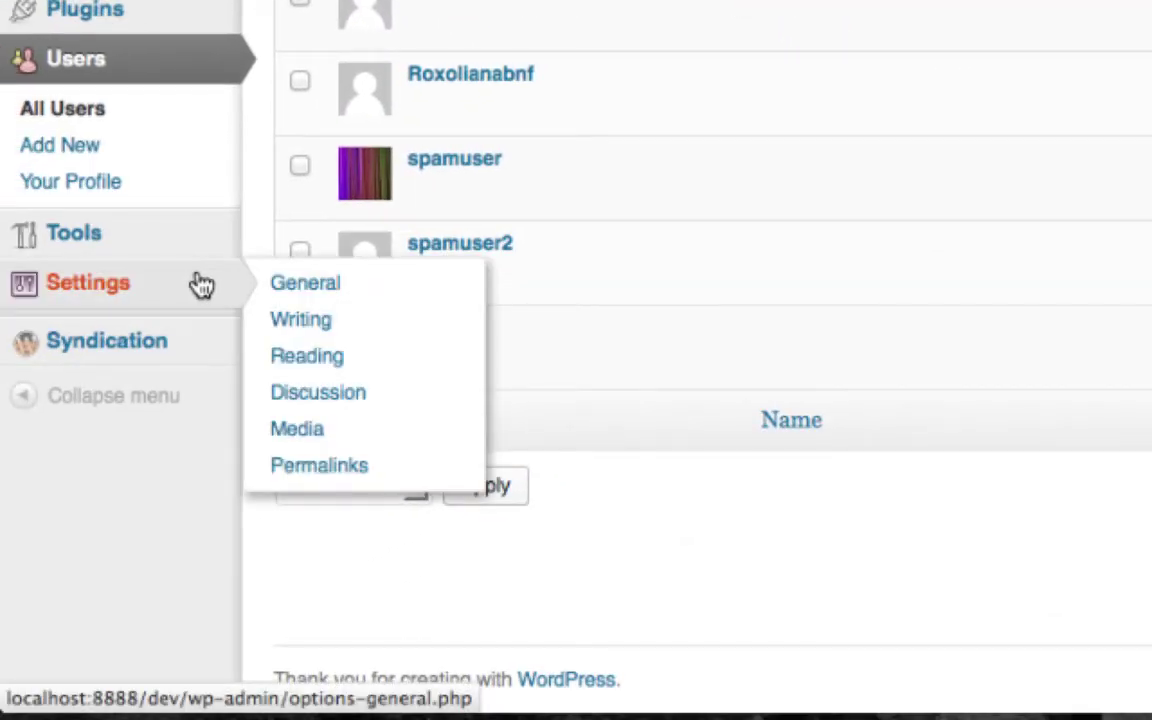
click(422, 293)
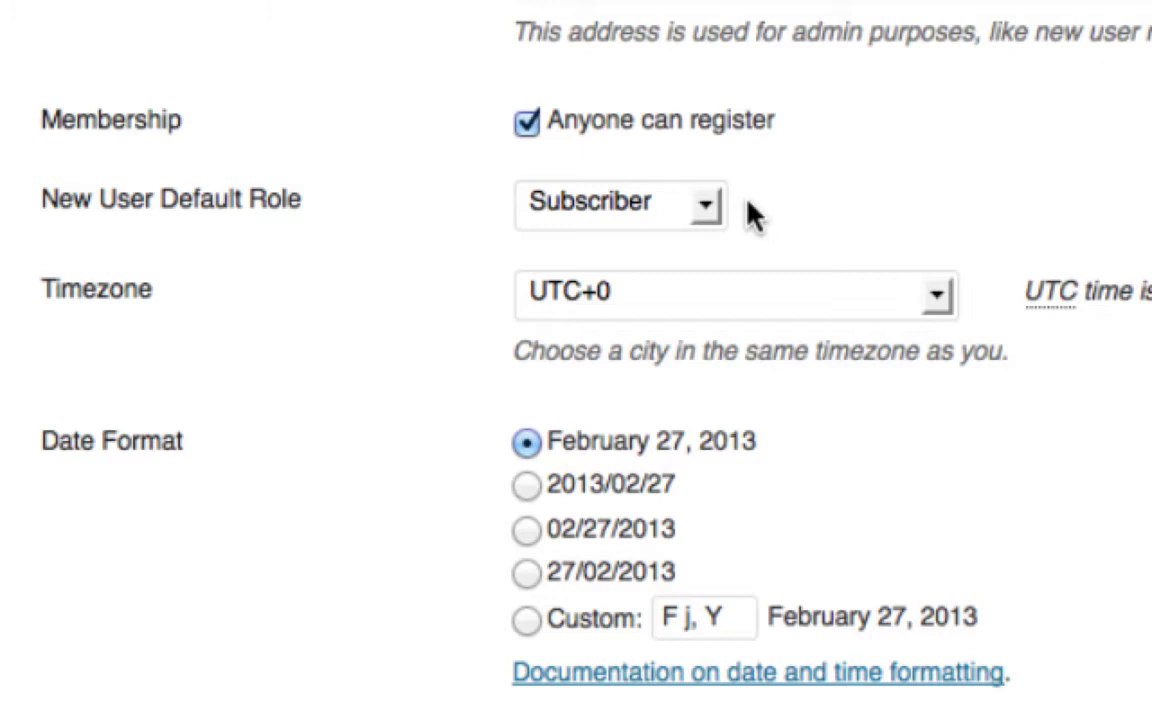
click(708, 207)
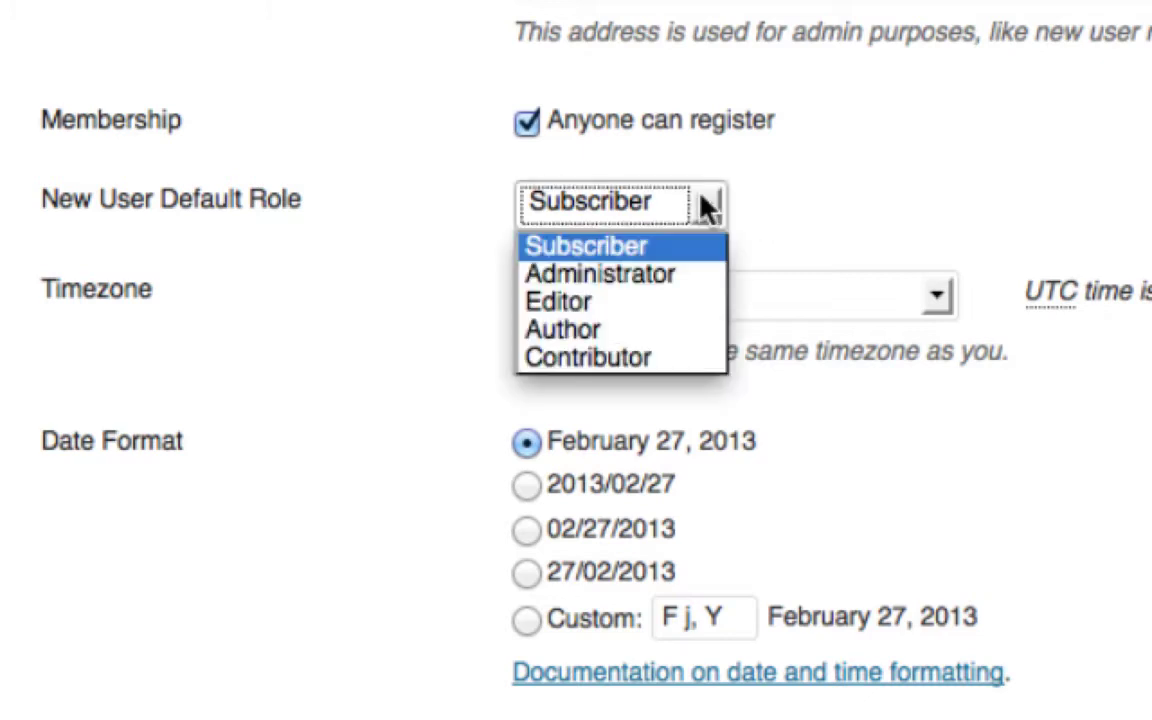
click(694, 273)
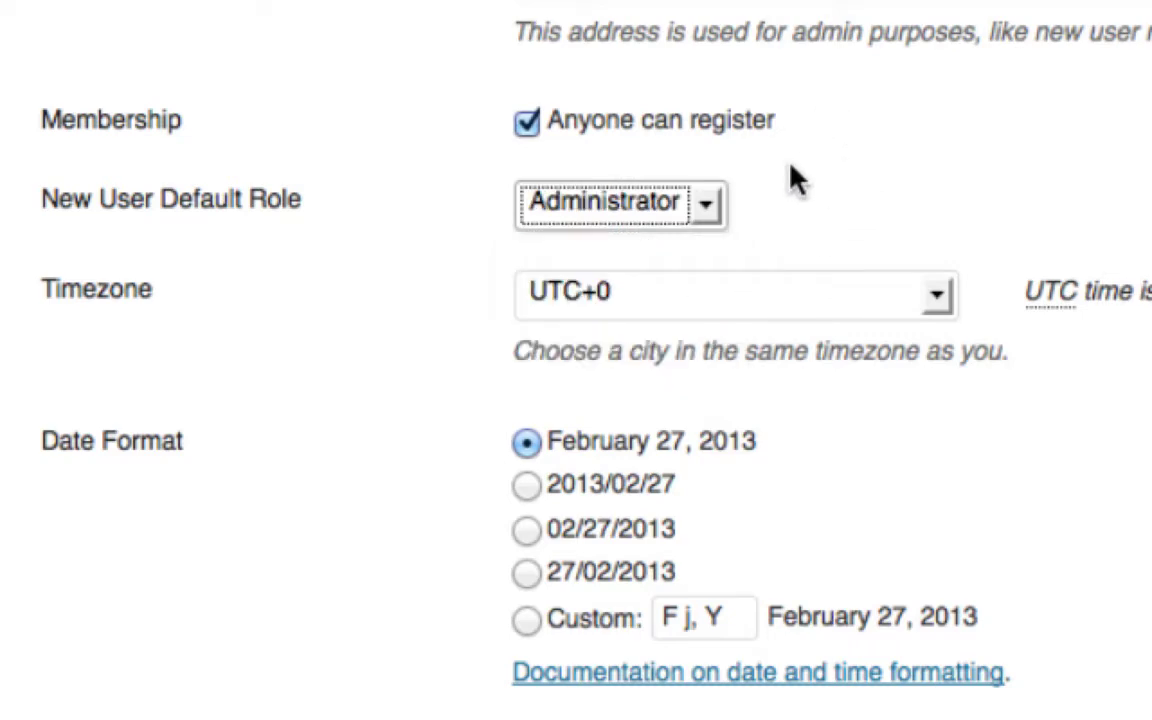
scroll(792, 180, down, 5)
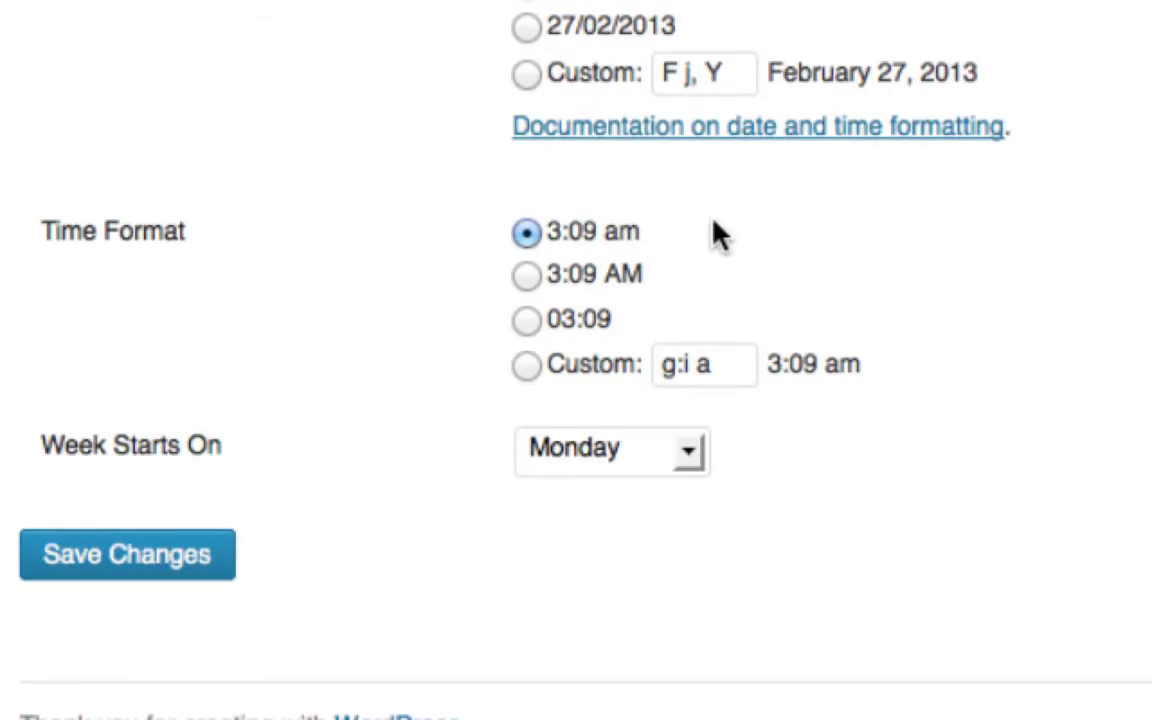
Step: Uncheck 'Anyone can register', set the default role to Subscriber, and save changes
scroll(340, 313, up, 5)
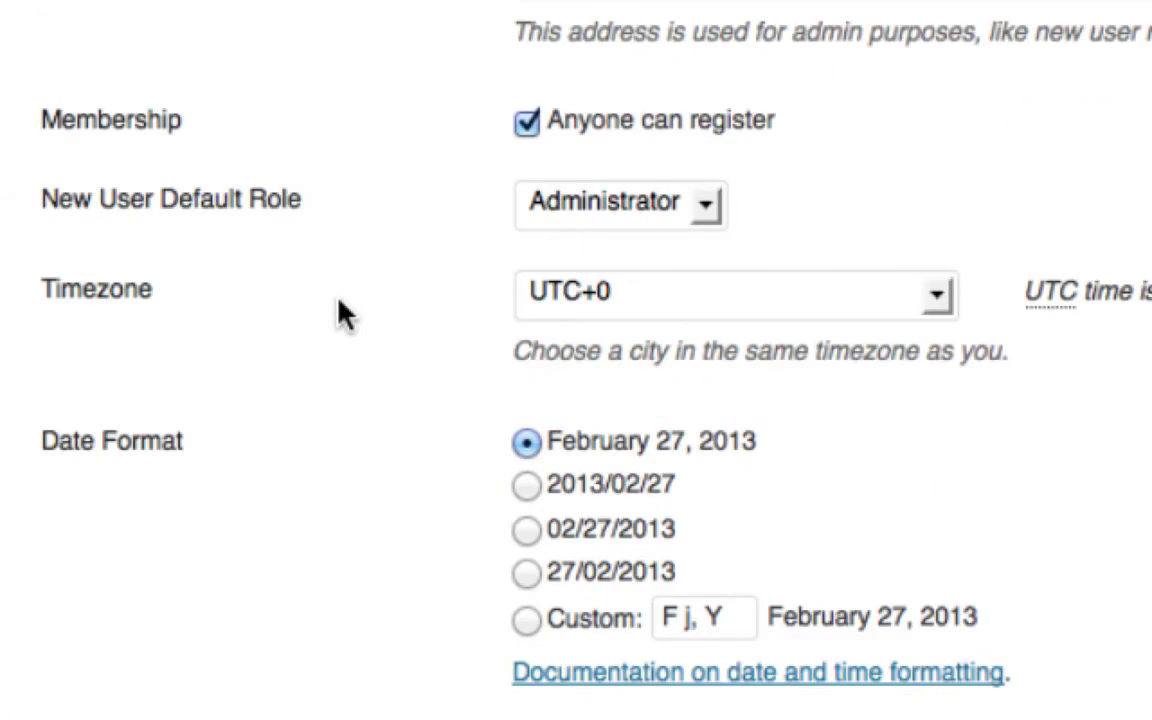
scroll(340, 313, down, 5)
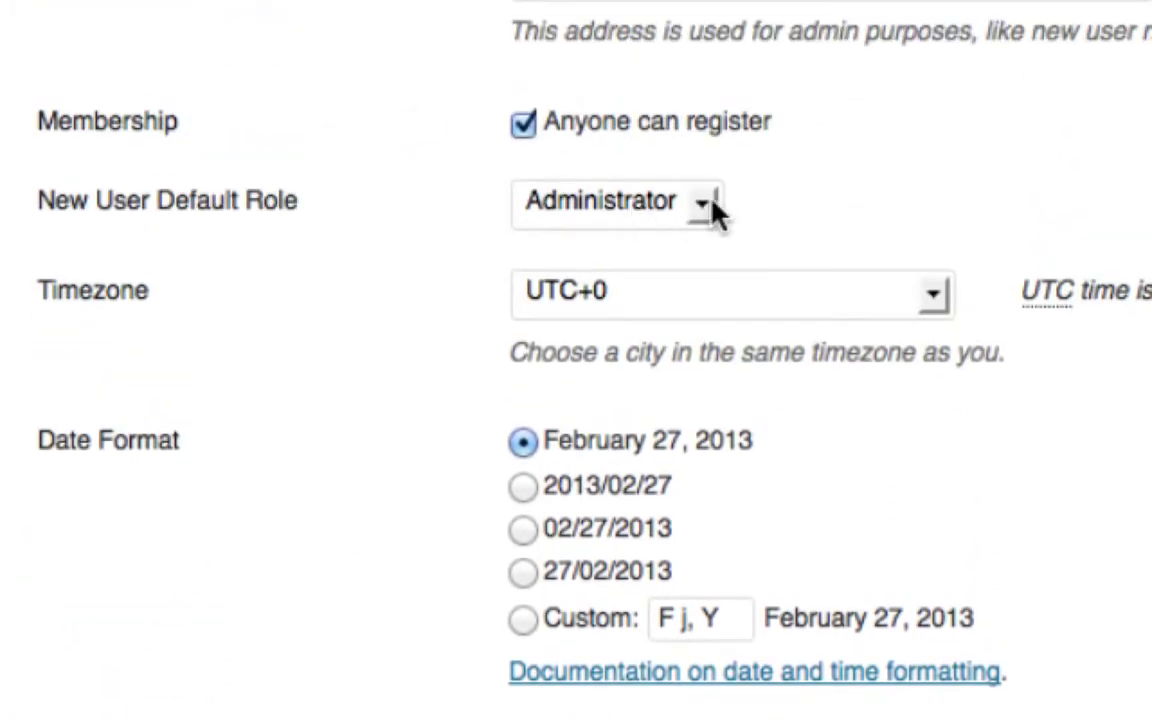
click(528, 126)
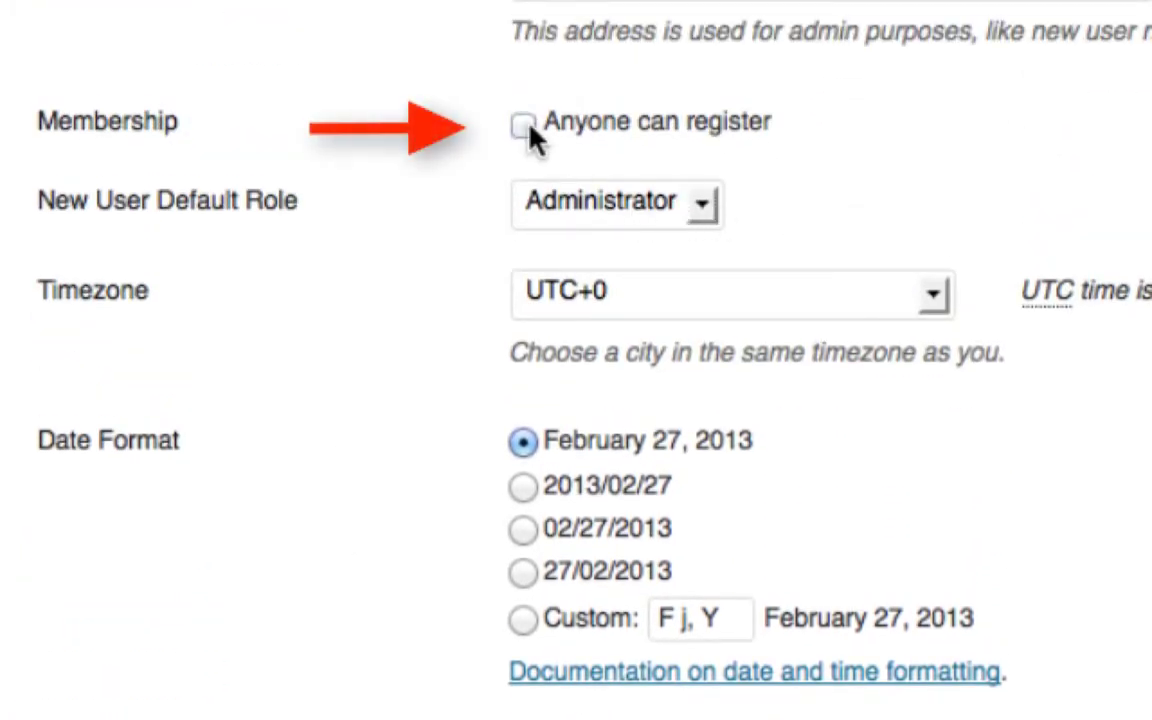
click(708, 203)
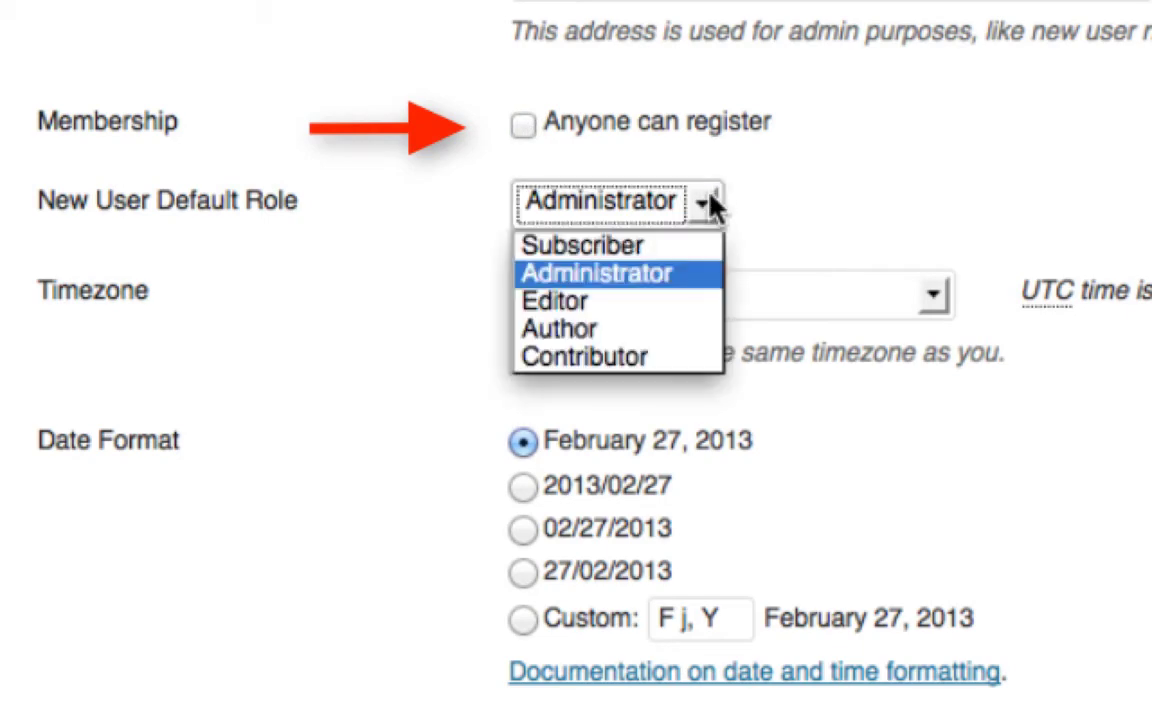
click(693, 247)
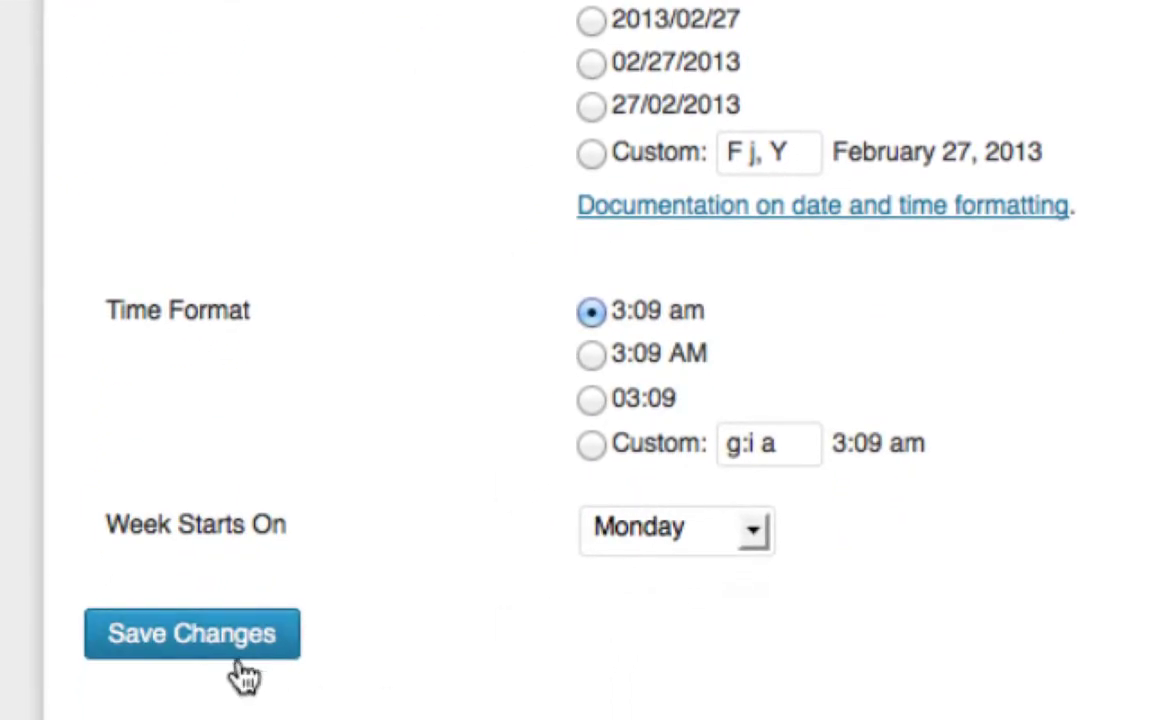
click(237, 638)
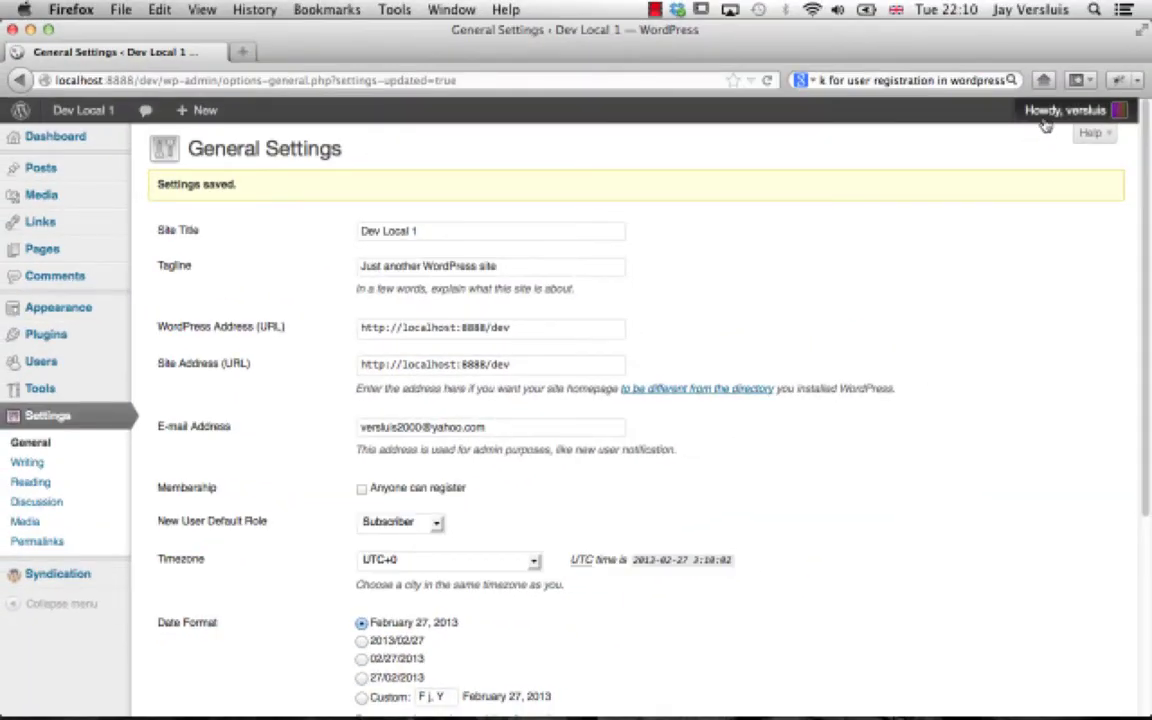
Step: Log out and load wp-login.php?action=register to check registration is blocked
mouse_move(1045, 118)
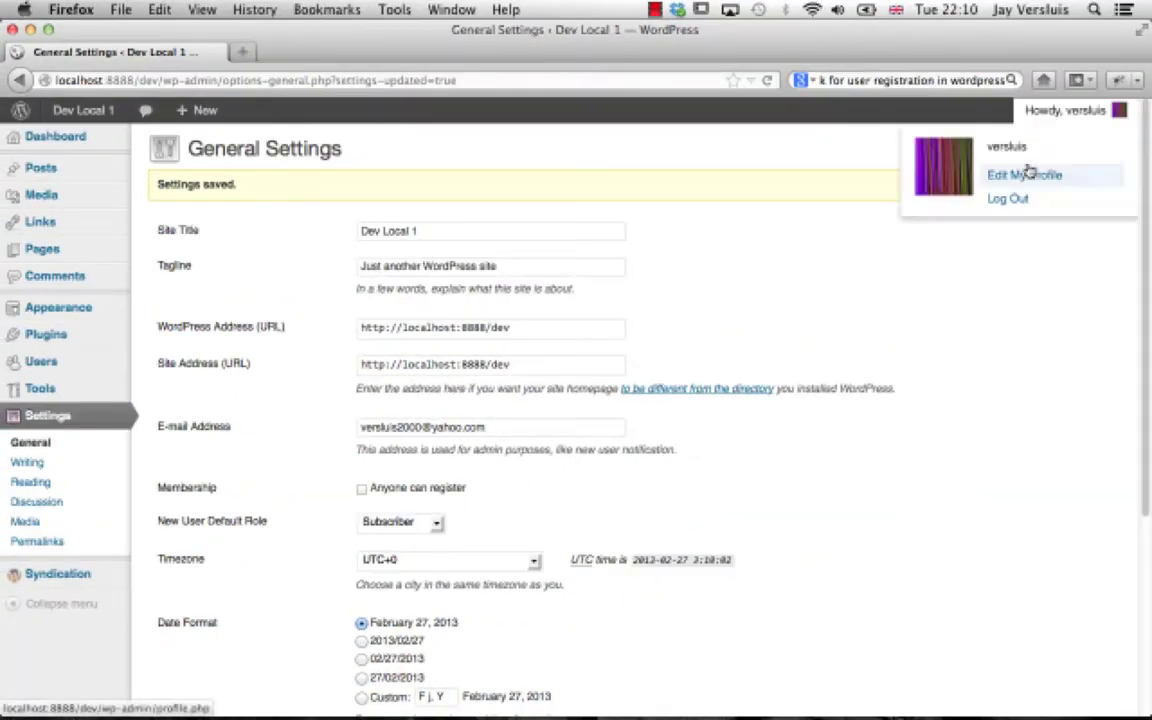
click(1038, 198)
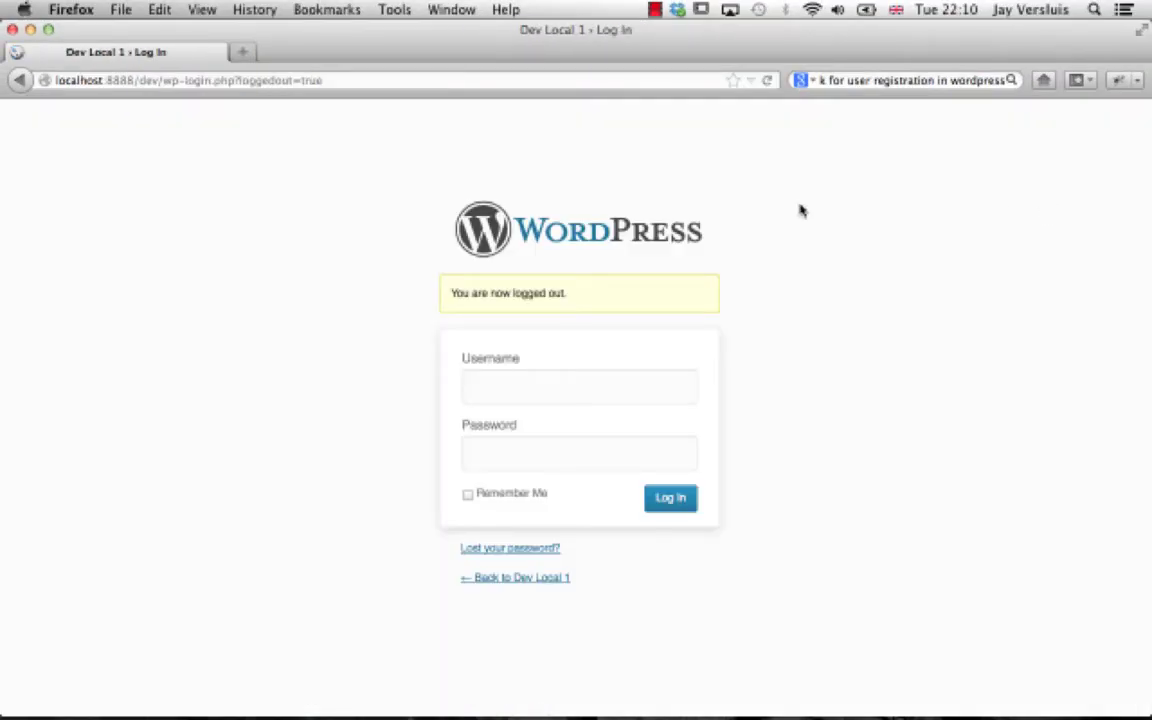
click(400, 78)
key(Right)
key(BackSpace)
key(BackSpace)
key(BackSpace)
key(BackSpace)
key(BackSpace)
key(BackSpace)
key(BackSpace)
key(BackSpace)
key(BackSpace)
key(BackSpace)
key(BackSpace)
key(BackSpace)
key(BackSpace)
key(BackSpace)
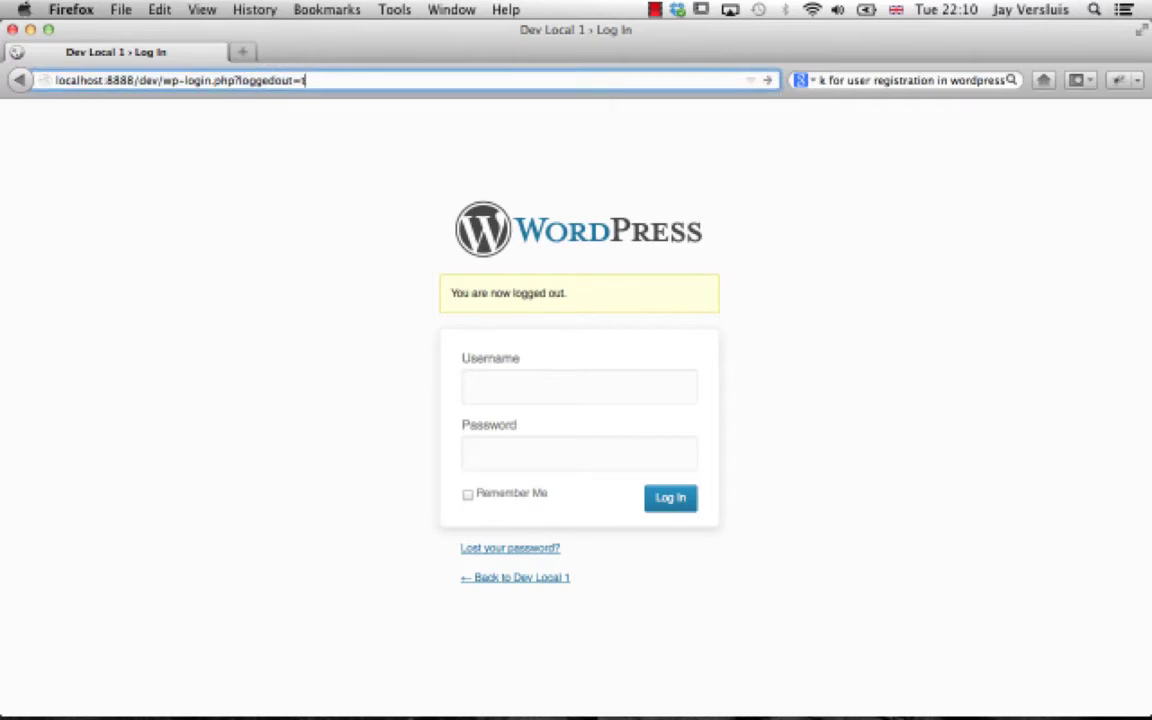
text(action=register)
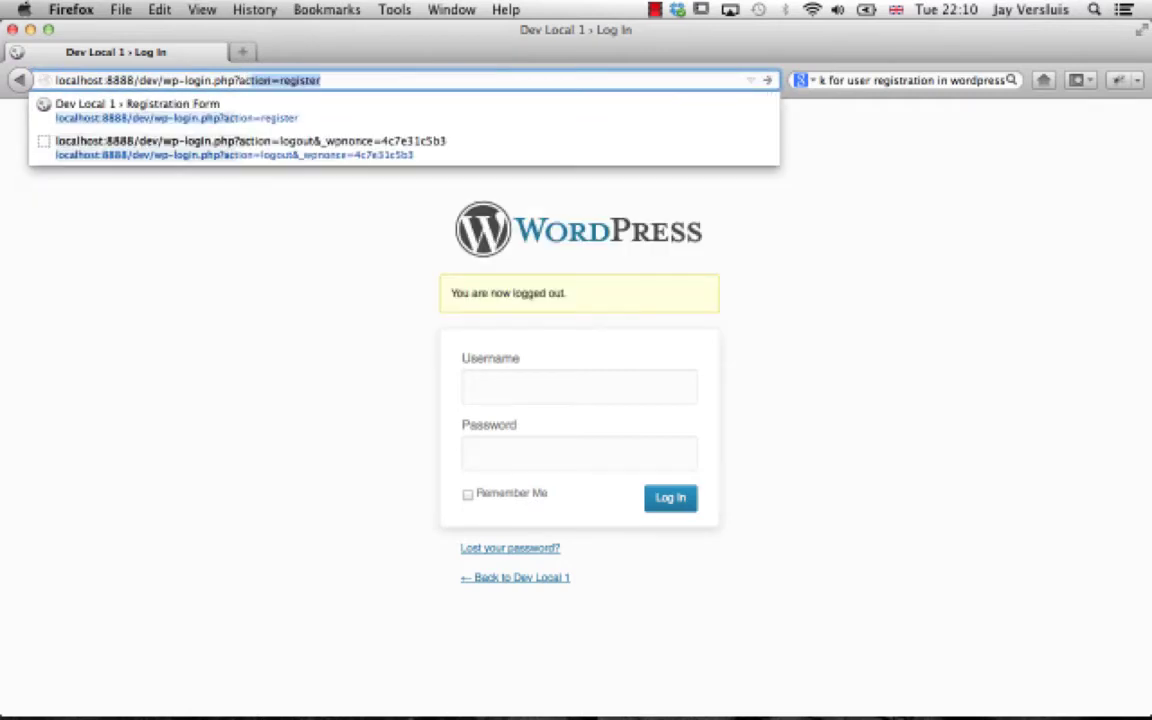
key(Down)
key(Return)
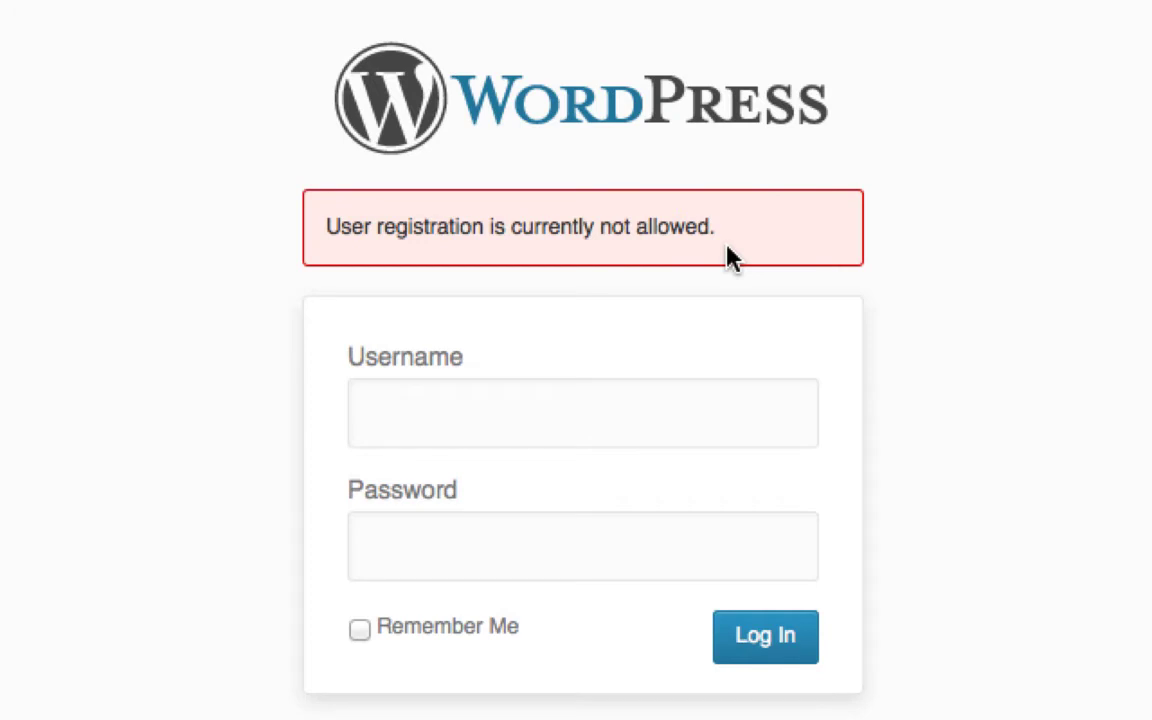
Step: Enter the administrator username on the login form
click(777, 422)
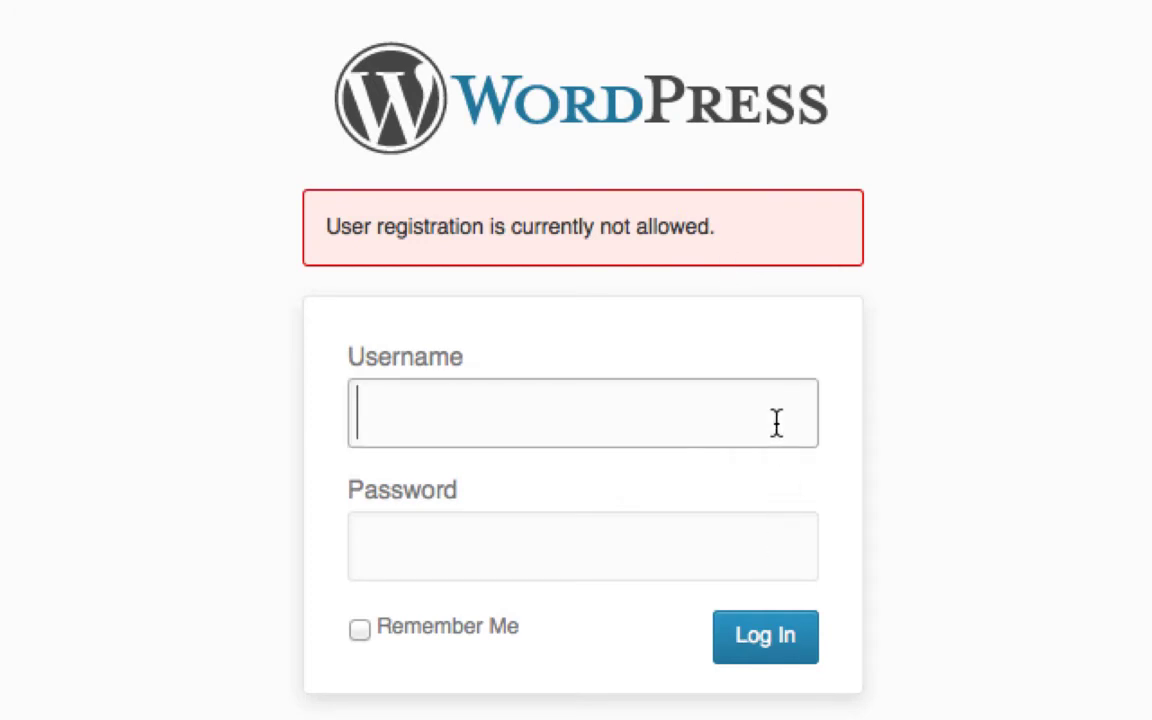
text(versluis)
key(Tab)
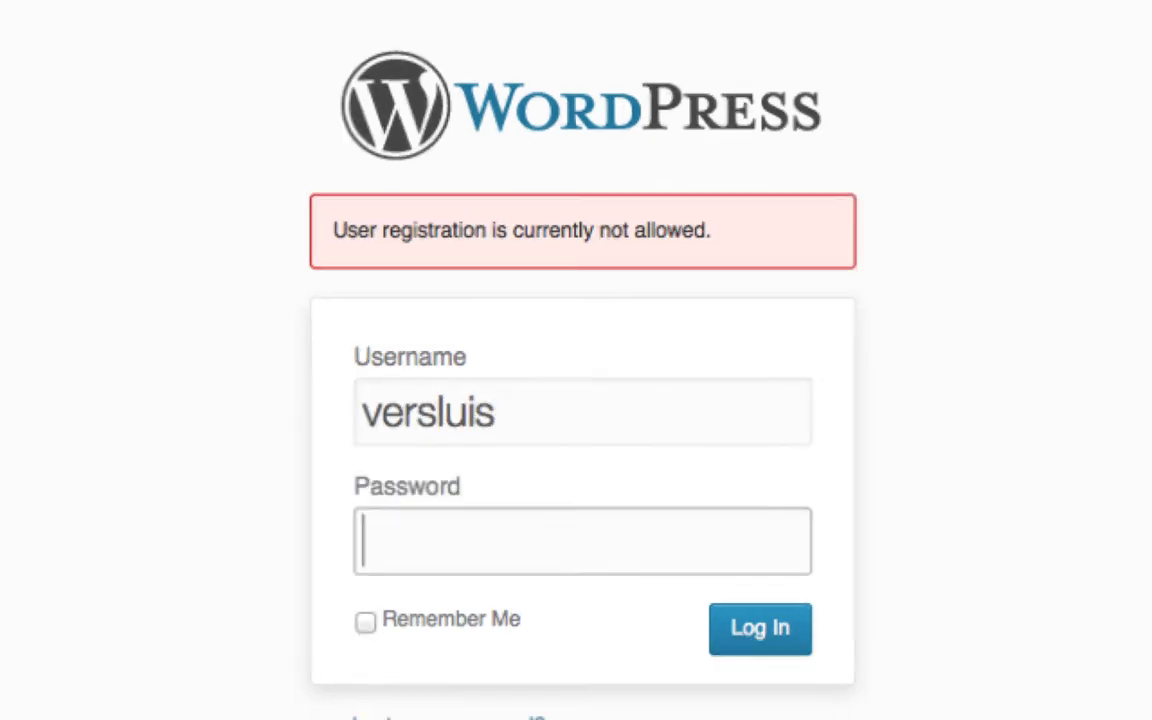
Step: Enter the account password to log in, then open Users > All Users
text(••••••••)
key(Return)
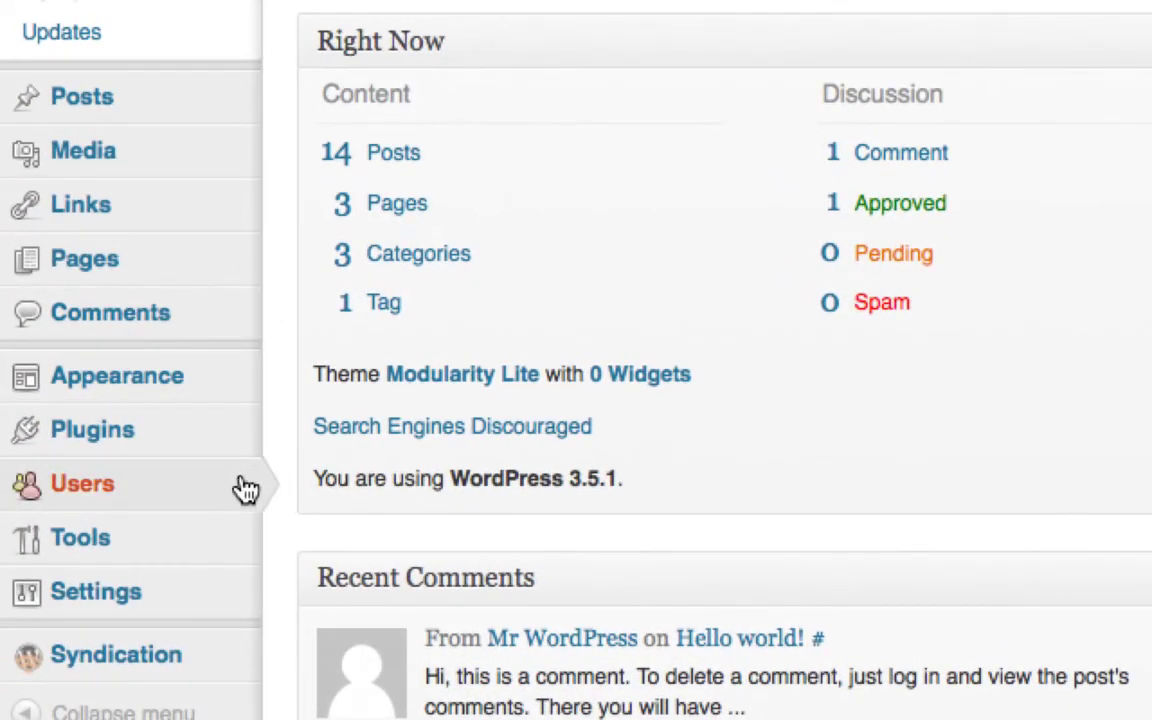
mouse_move(151, 449)
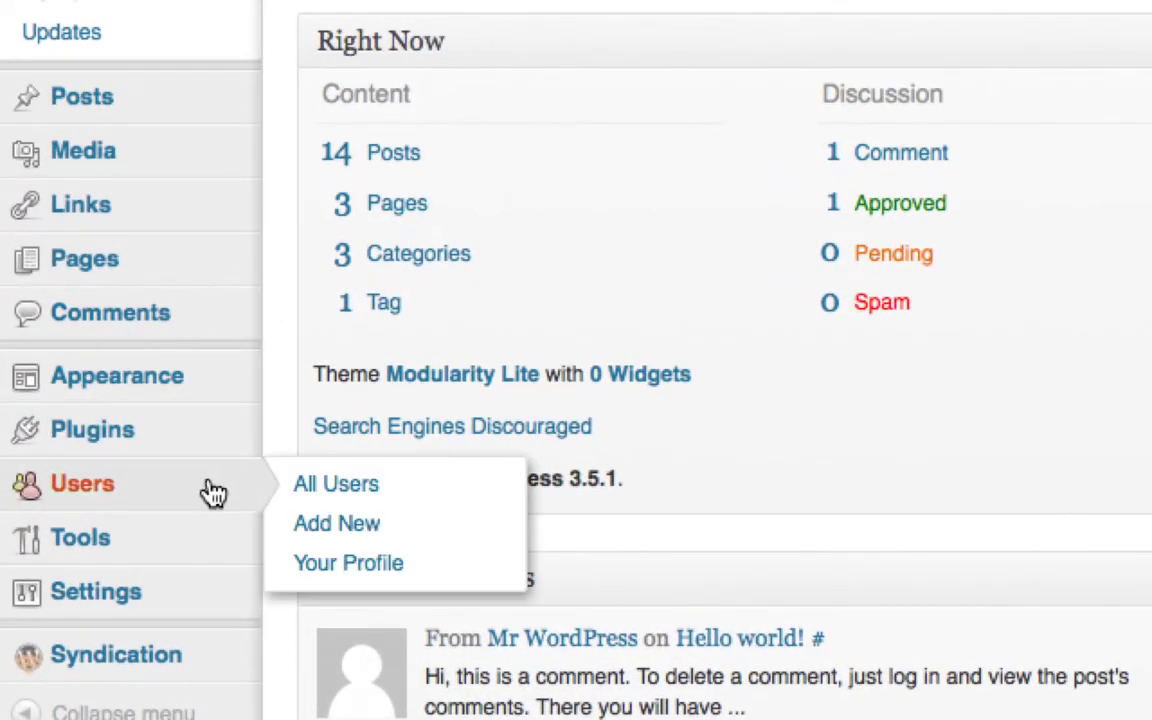
click(476, 487)
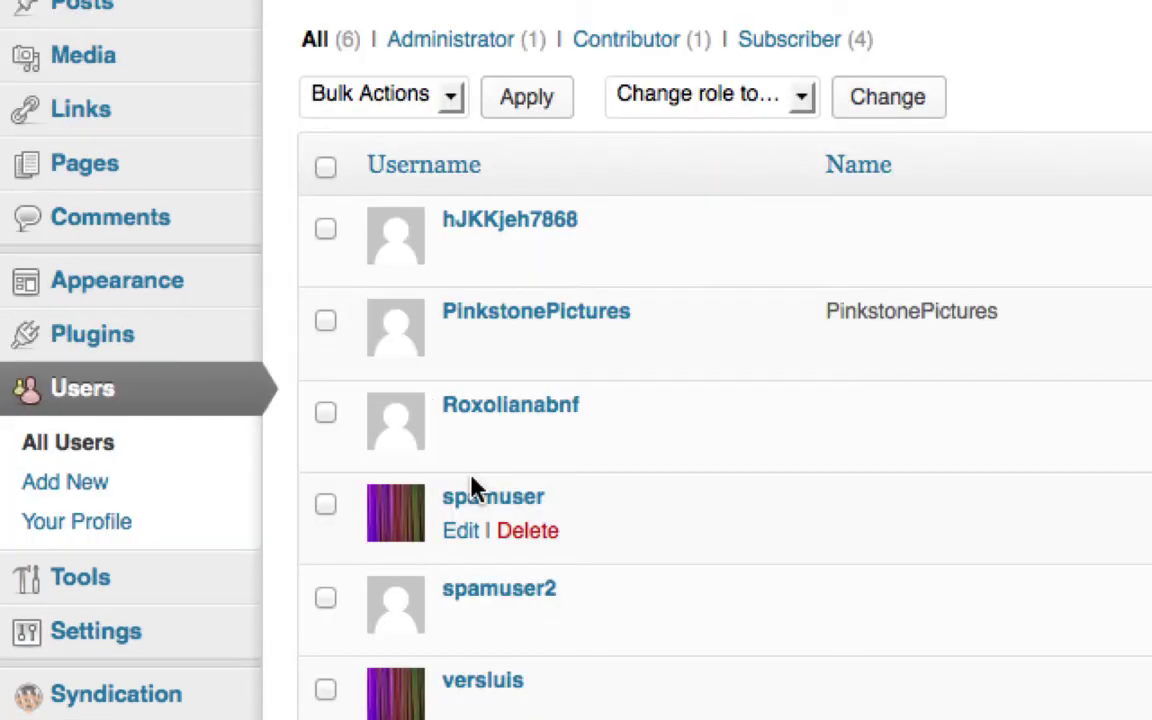
Step: Select all users except the administrator and contributor, and apply Bulk Actions > Delete
click(325, 168)
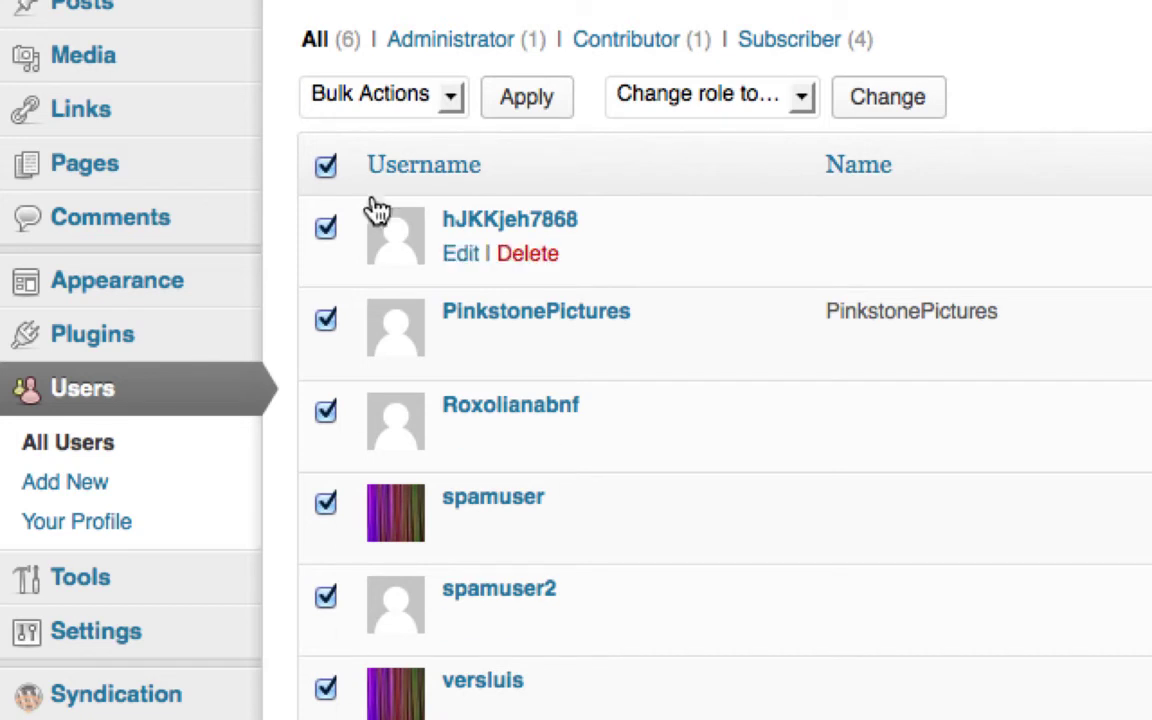
click(325, 689)
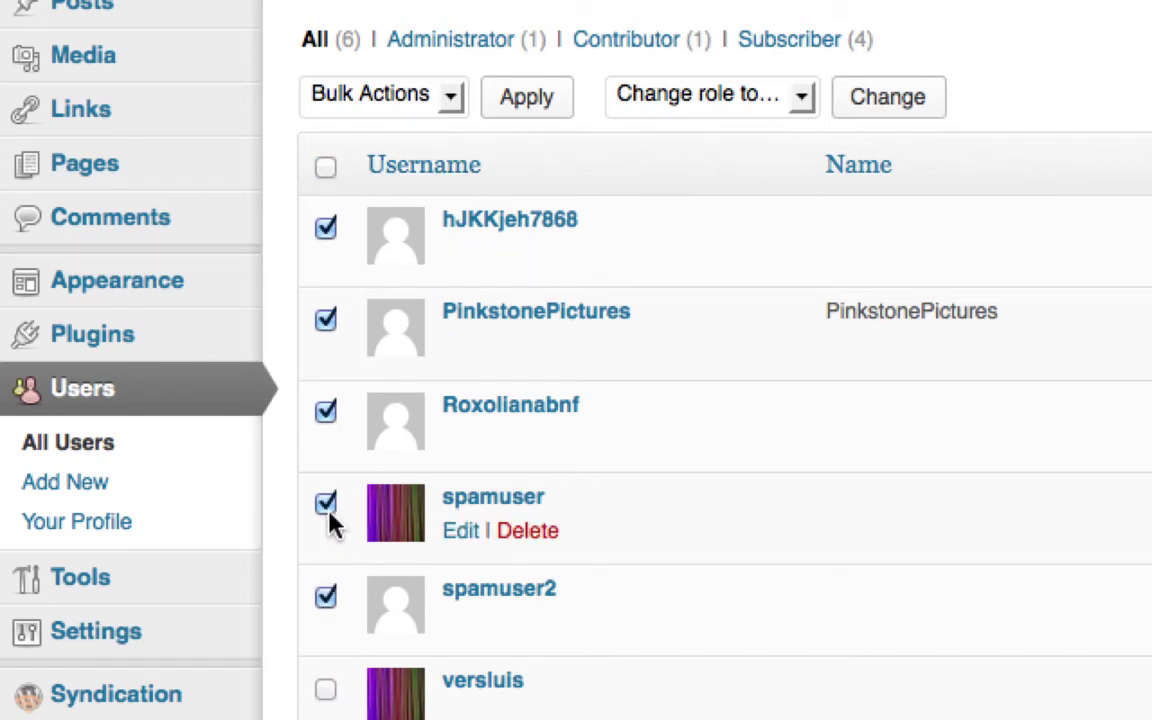
click(325, 320)
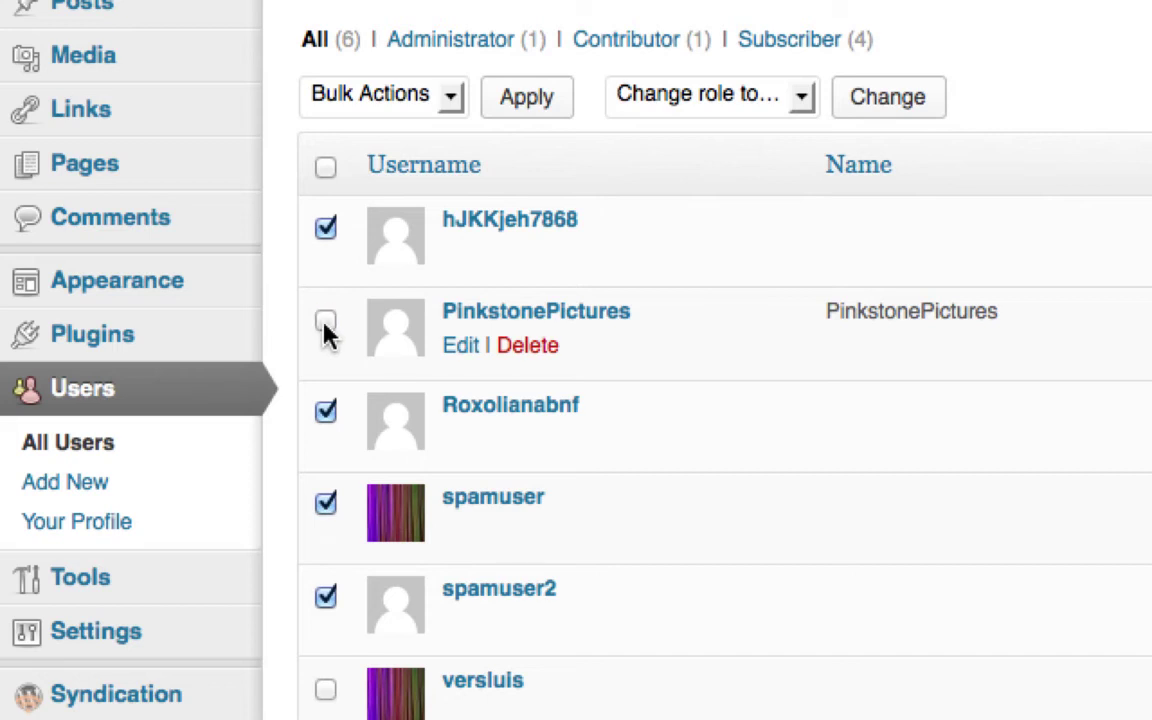
click(451, 97)
click(440, 153)
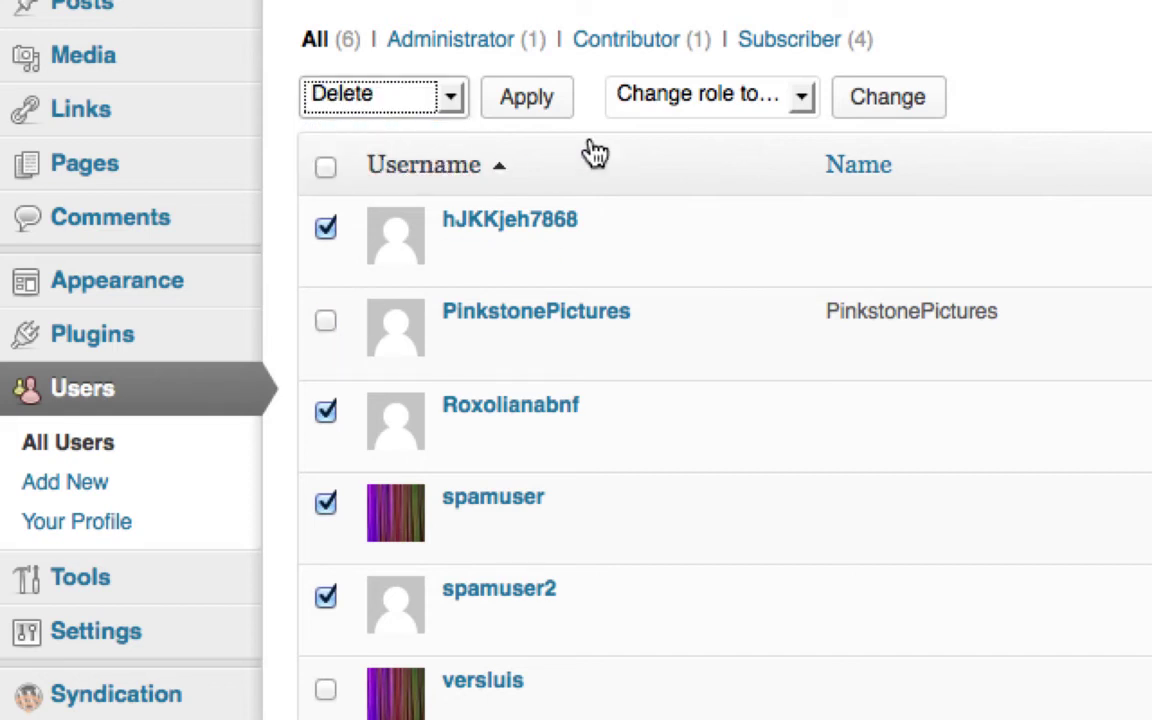
click(527, 97)
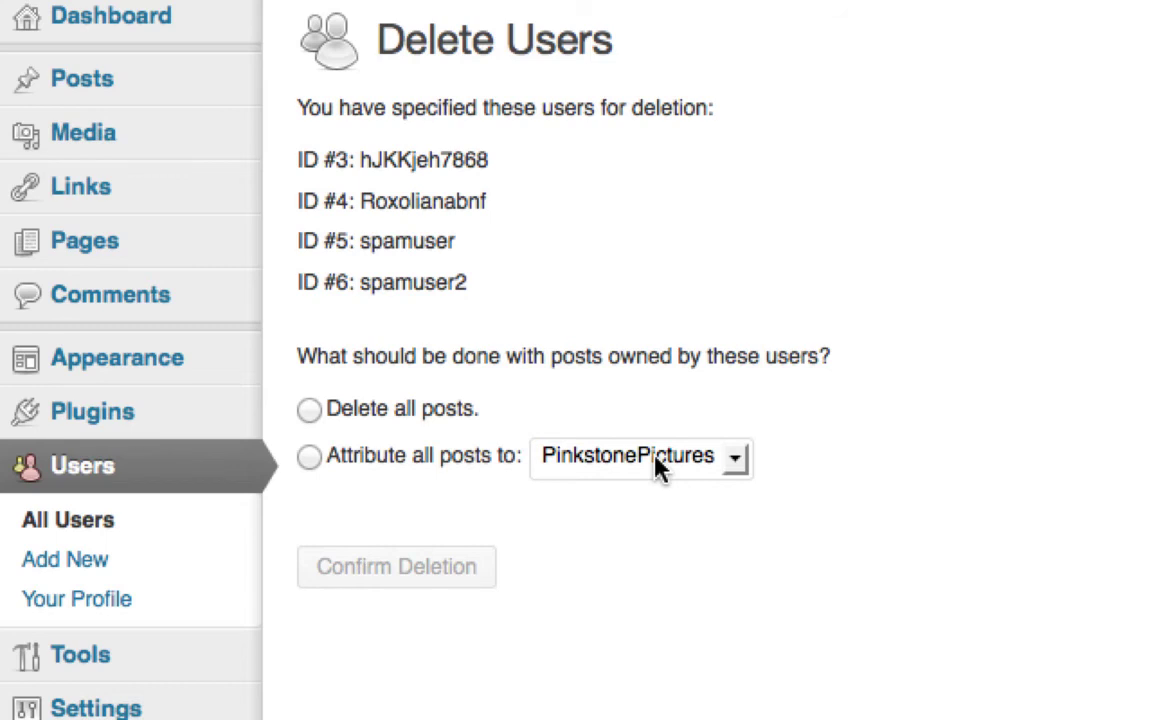
Step: Reassign the deleted users' posts to the administrator account and confirm deletion
click(438, 416)
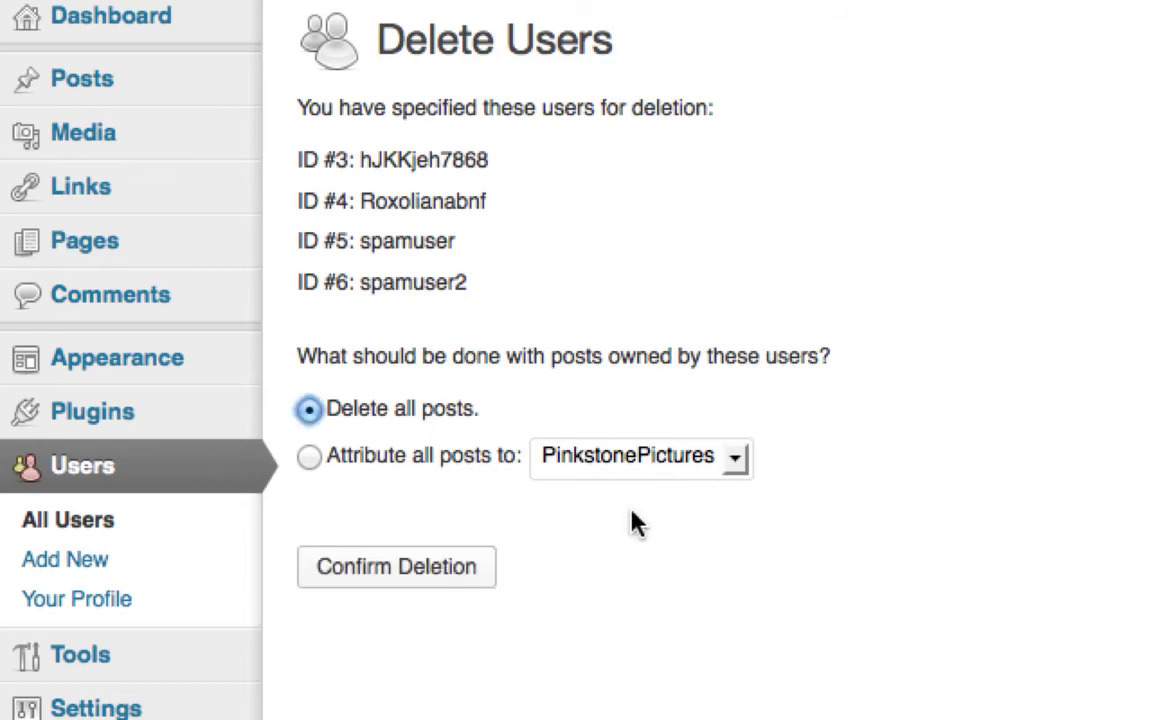
click(432, 466)
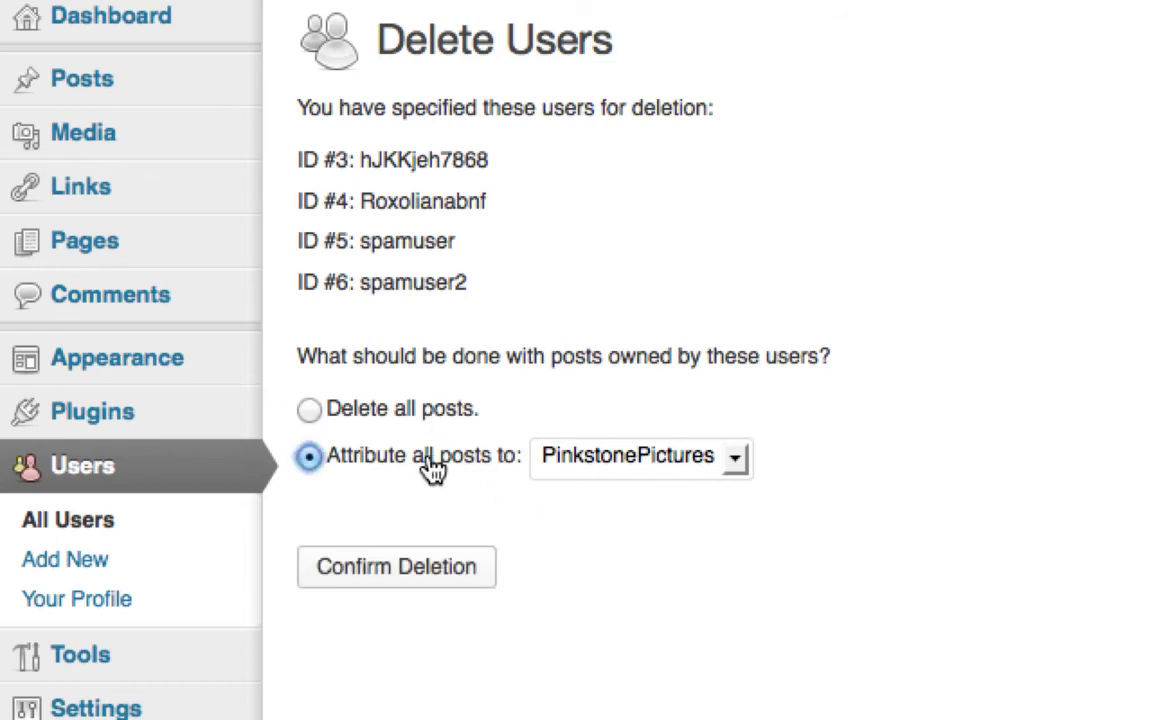
click(740, 466)
click(731, 520)
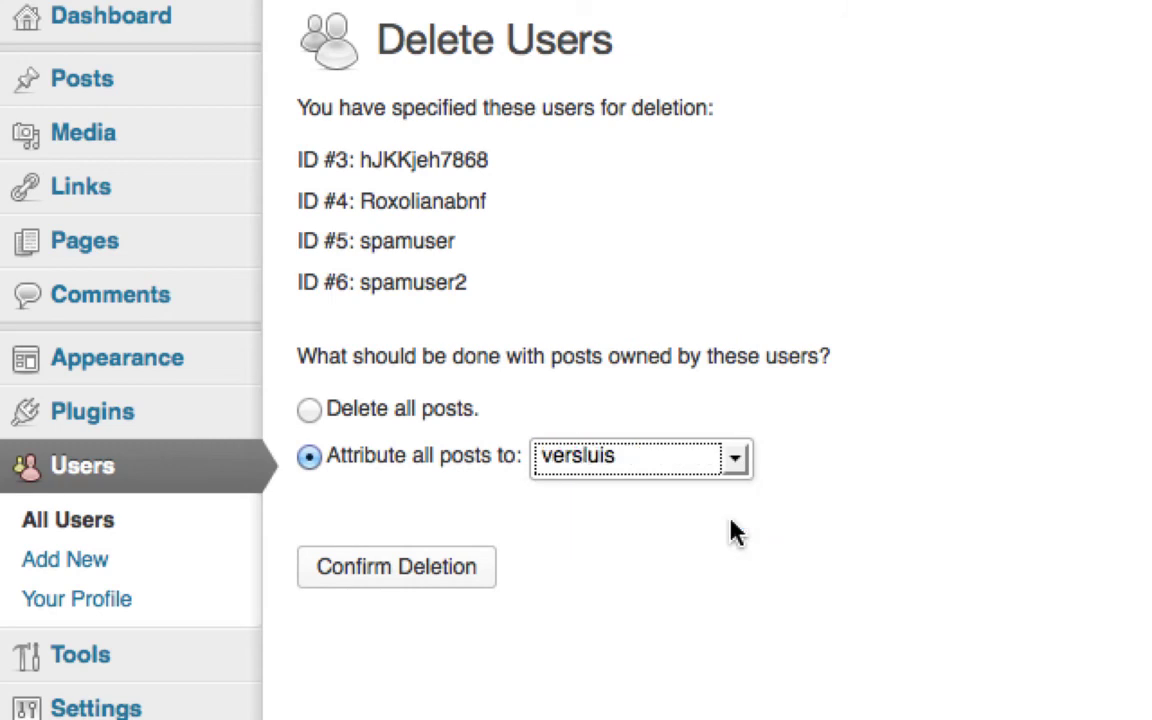
click(459, 576)
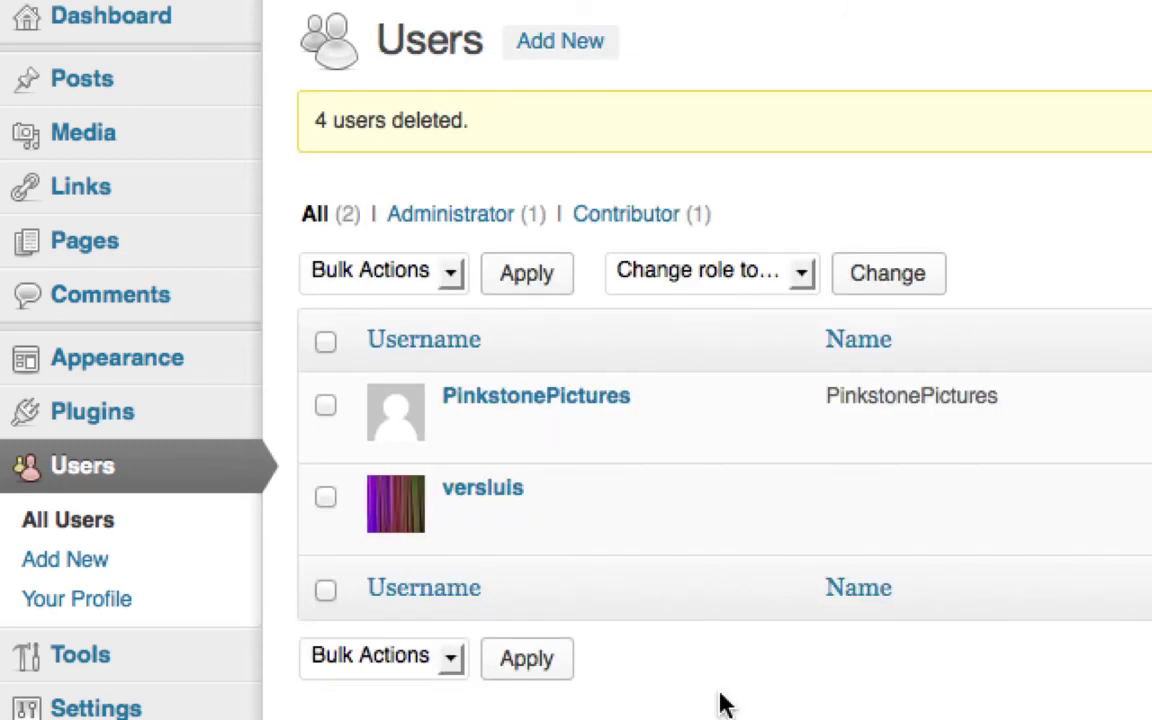
click(545, 442)
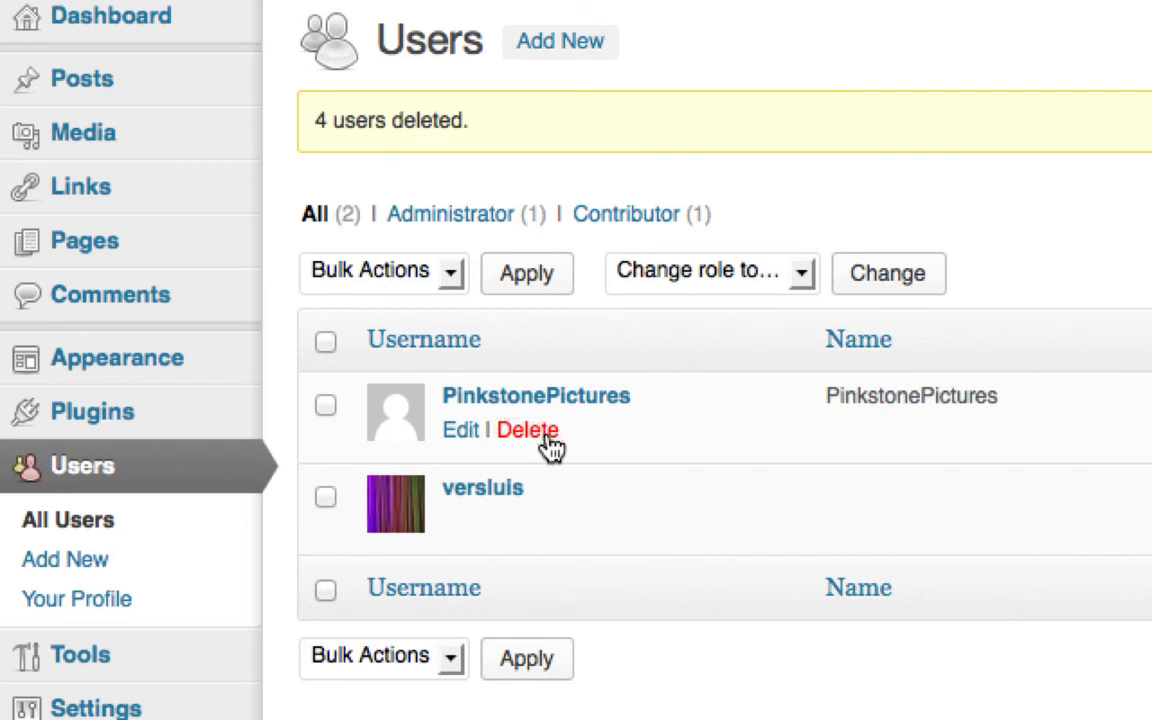
click(548, 449)
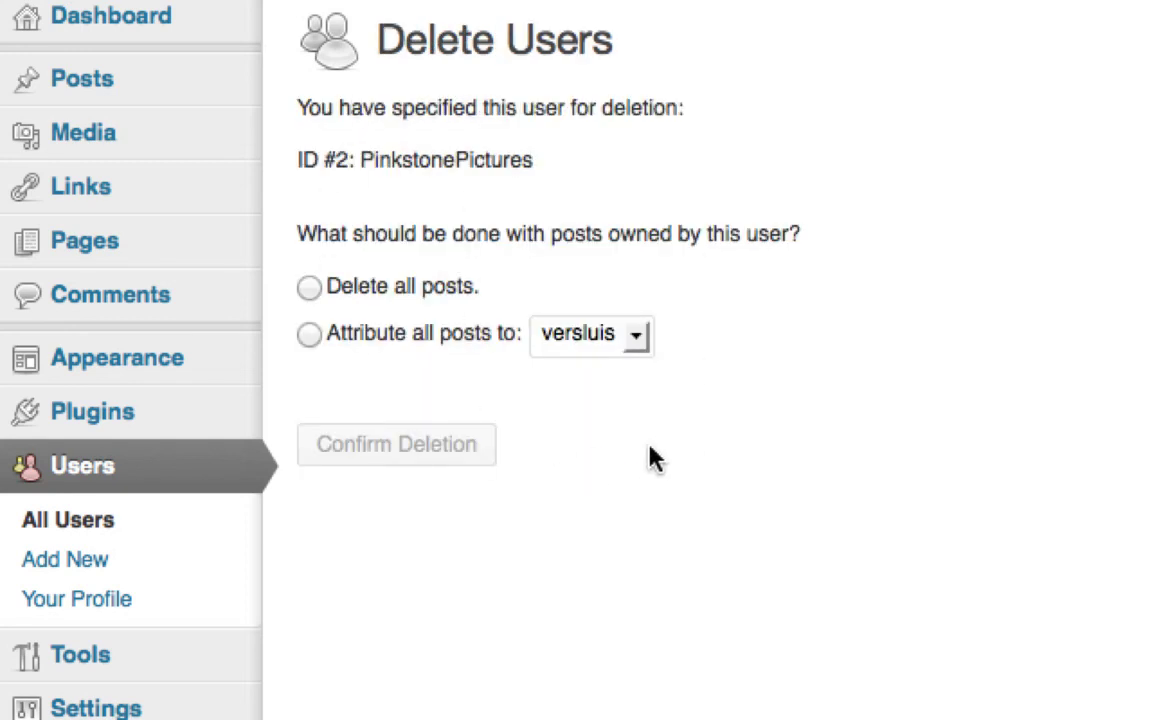
click(148, 522)
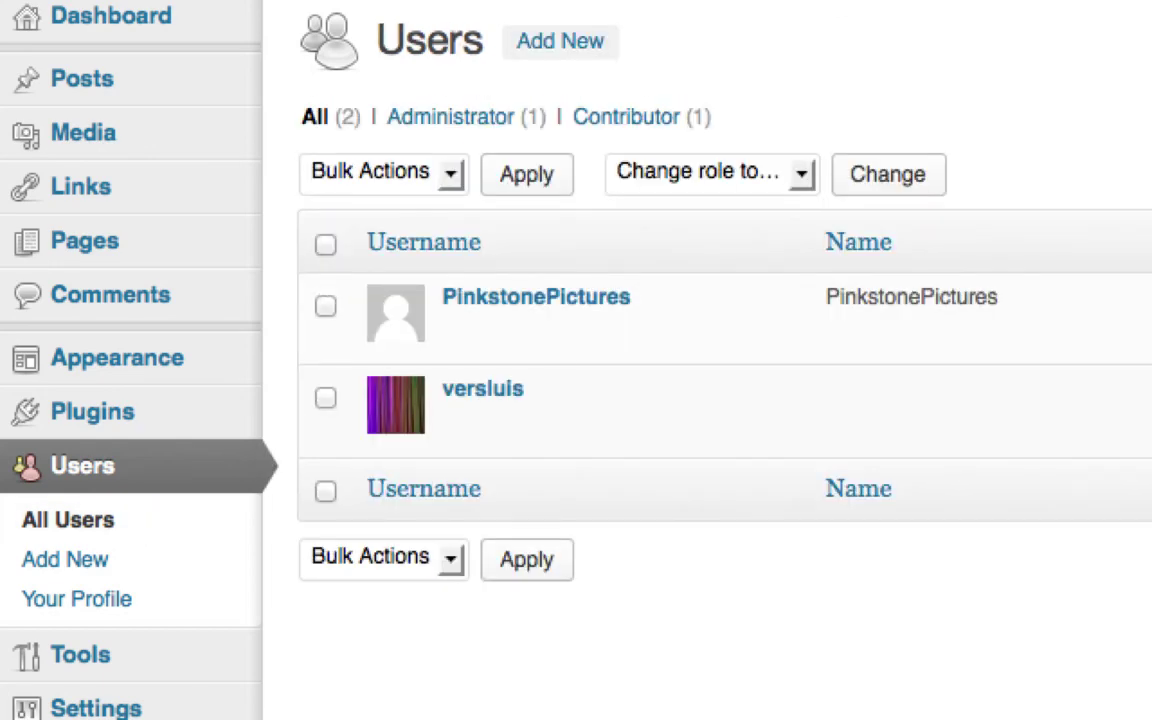